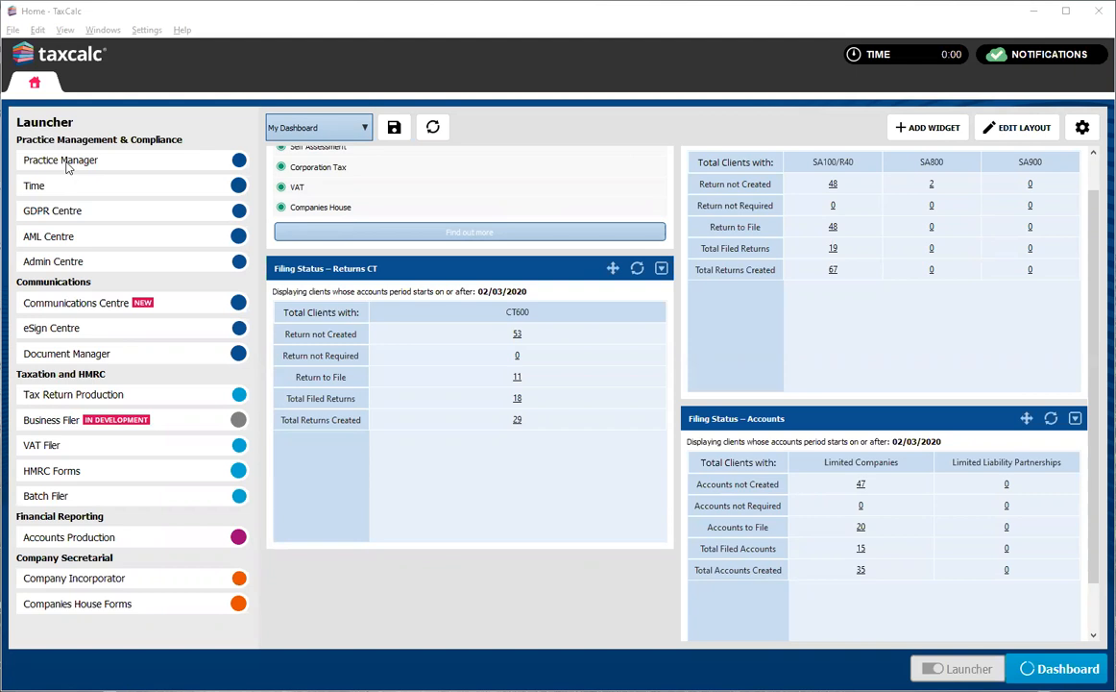
# Open Practice Manager and search the client list for landguard
pyautogui.click(67, 165)
pyautogui.doubleClick(440, 149)
pyautogui.press('BackSpace')
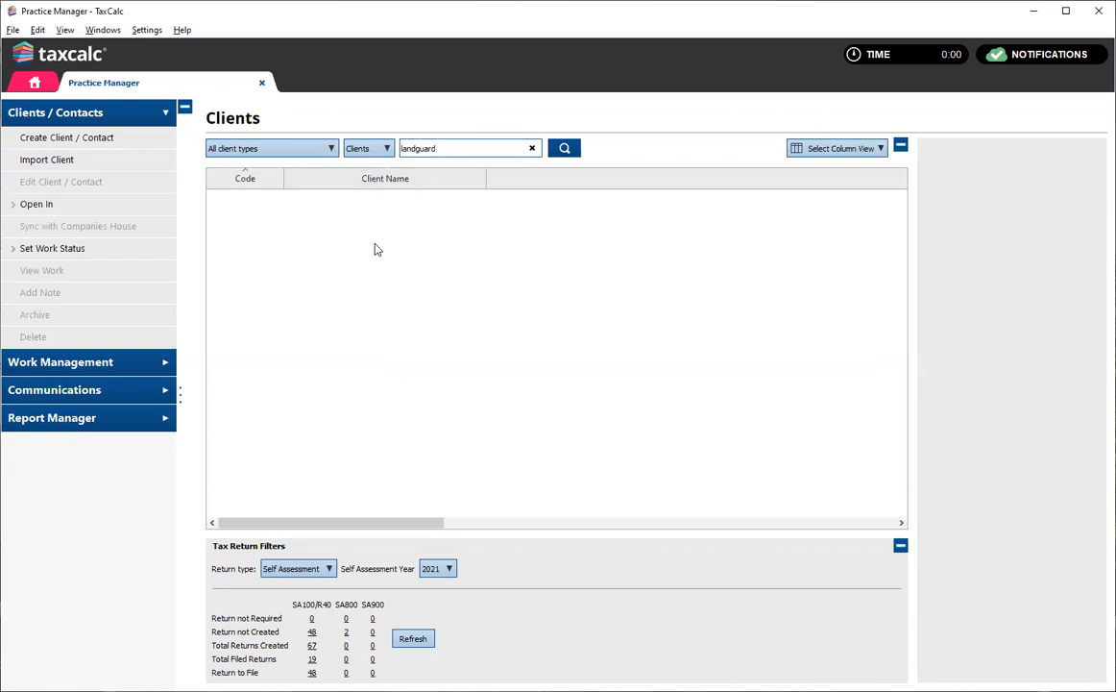
# Start creating a new client of the type Limited Company
pyautogui.click(60, 140)
pyautogui.click(389, 317)
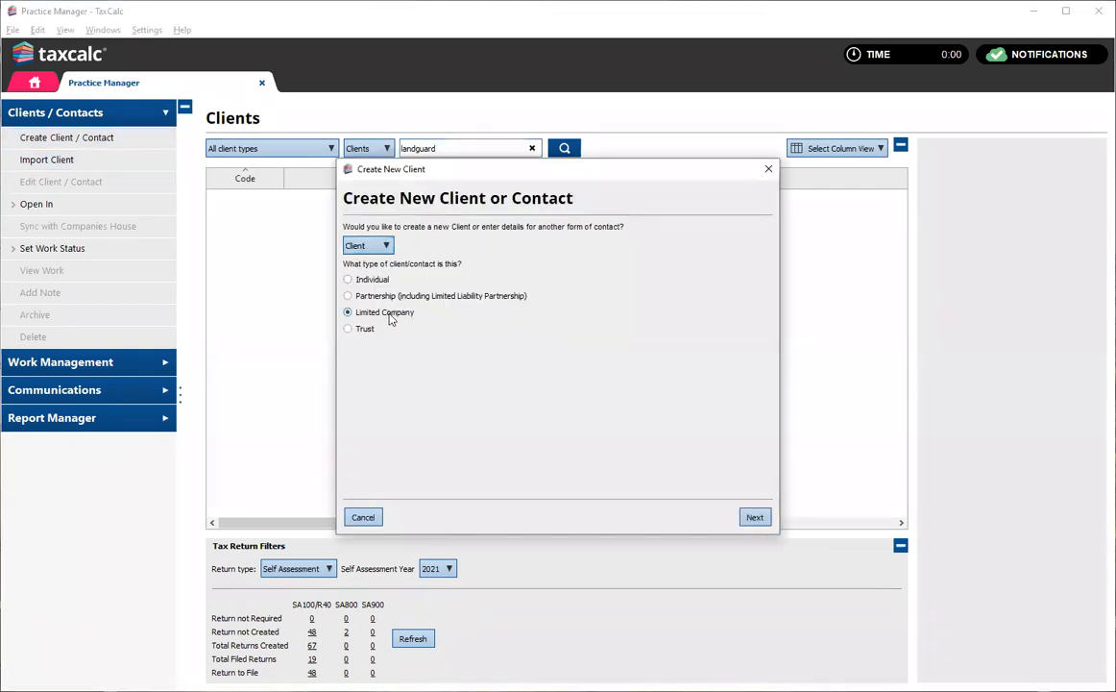
pyautogui.click(755, 518)
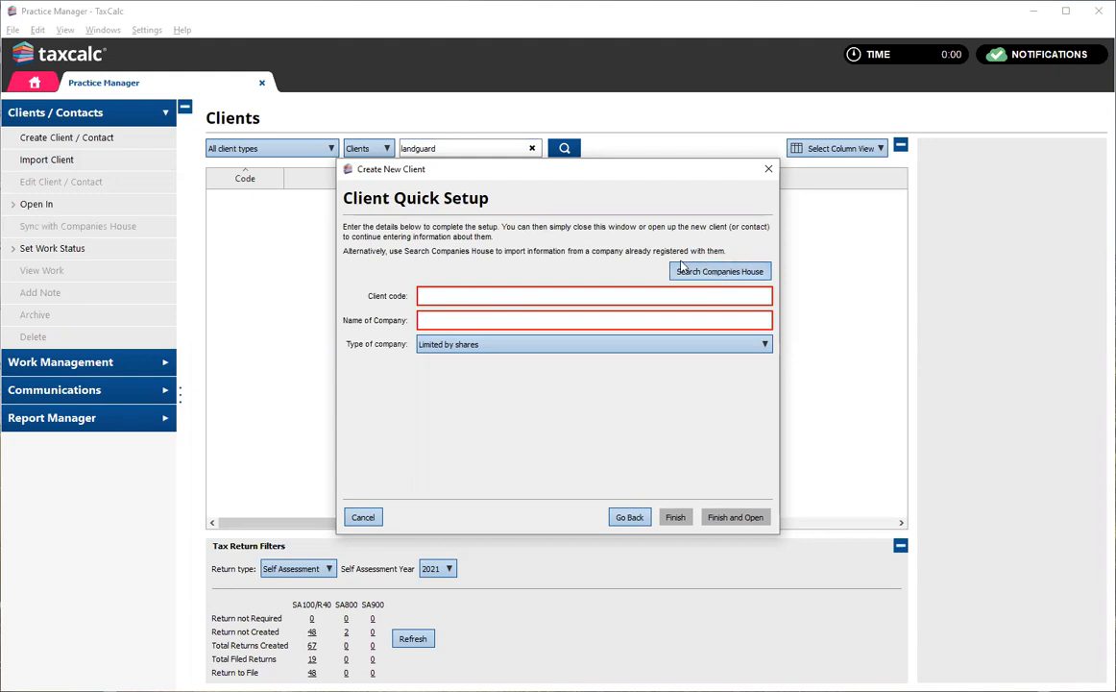
# Enter the client code and the company name Landguard Convent Limited in the quick setup
pyautogui.click(432, 294)
pyautogui.write('LAN001')
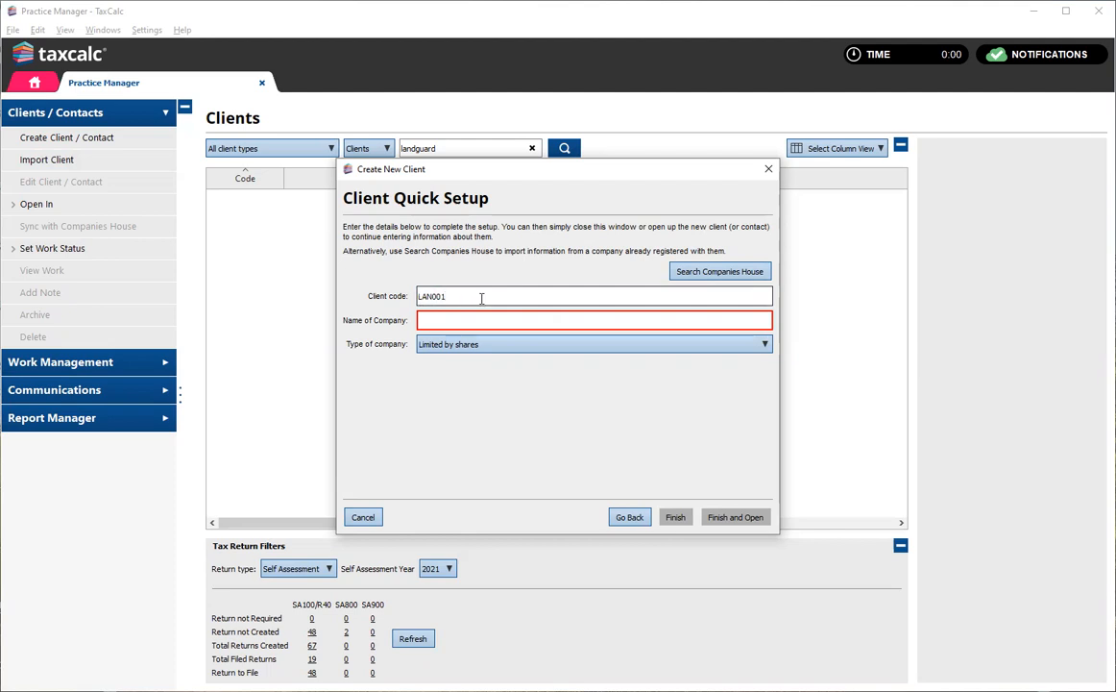
pyautogui.click(461, 319)
pyautogui.write('Landguard Convent Limited')
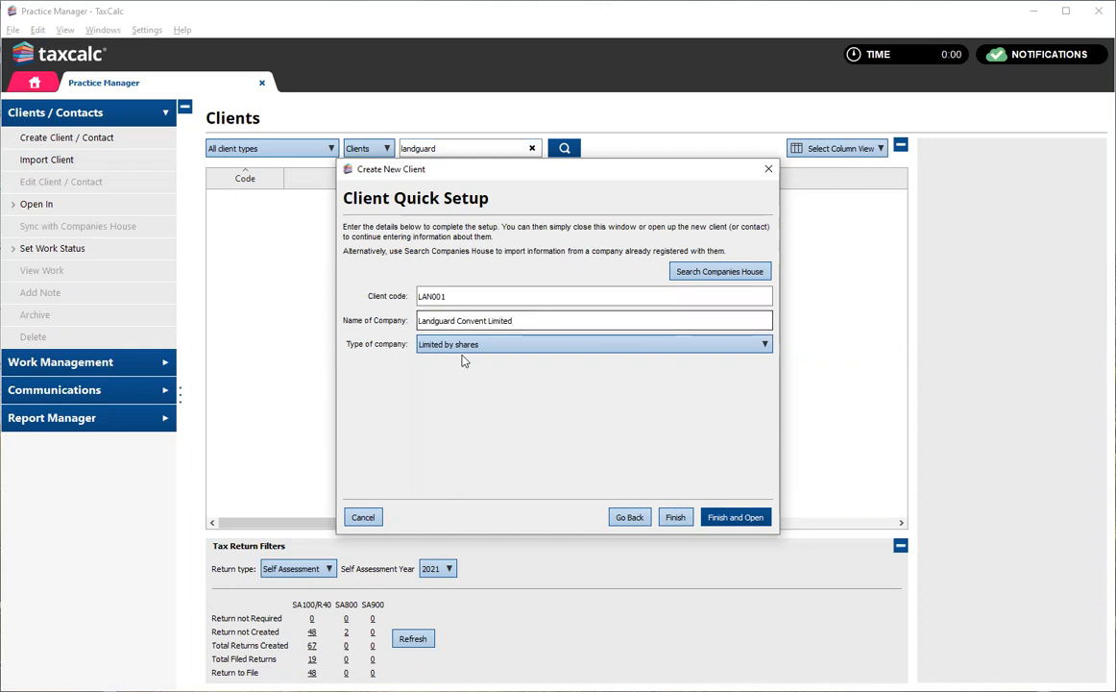
# Look up Landguard Convent Limited at Companies House and create the client from the matching company entry
pyautogui.click(737, 275)
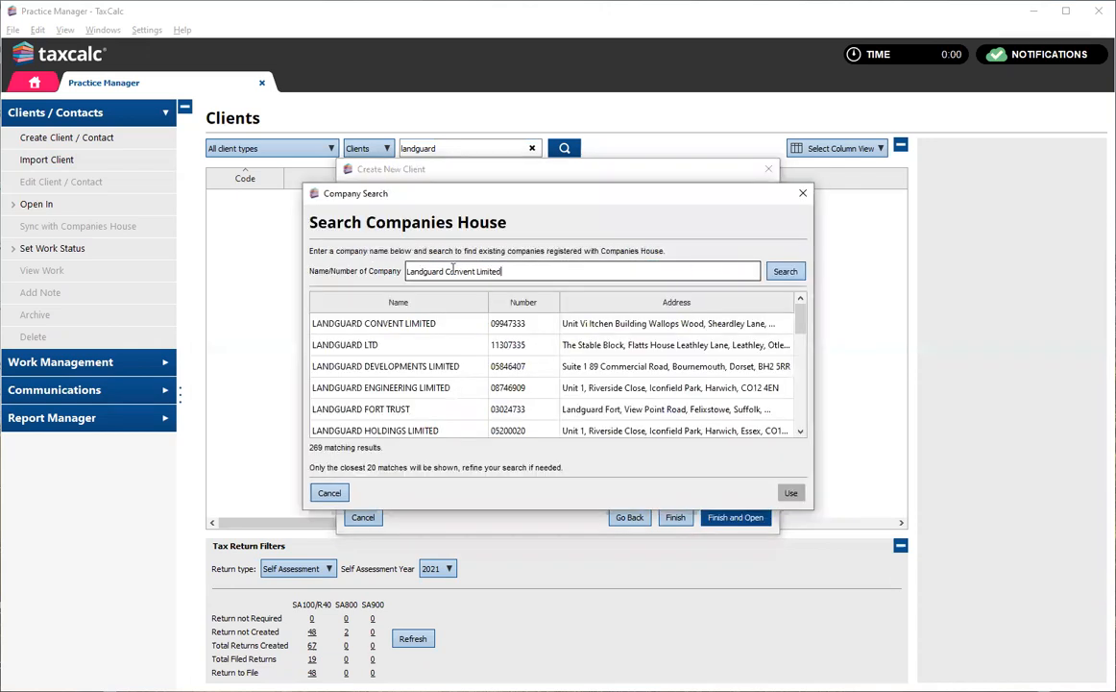
pyautogui.click(433, 327)
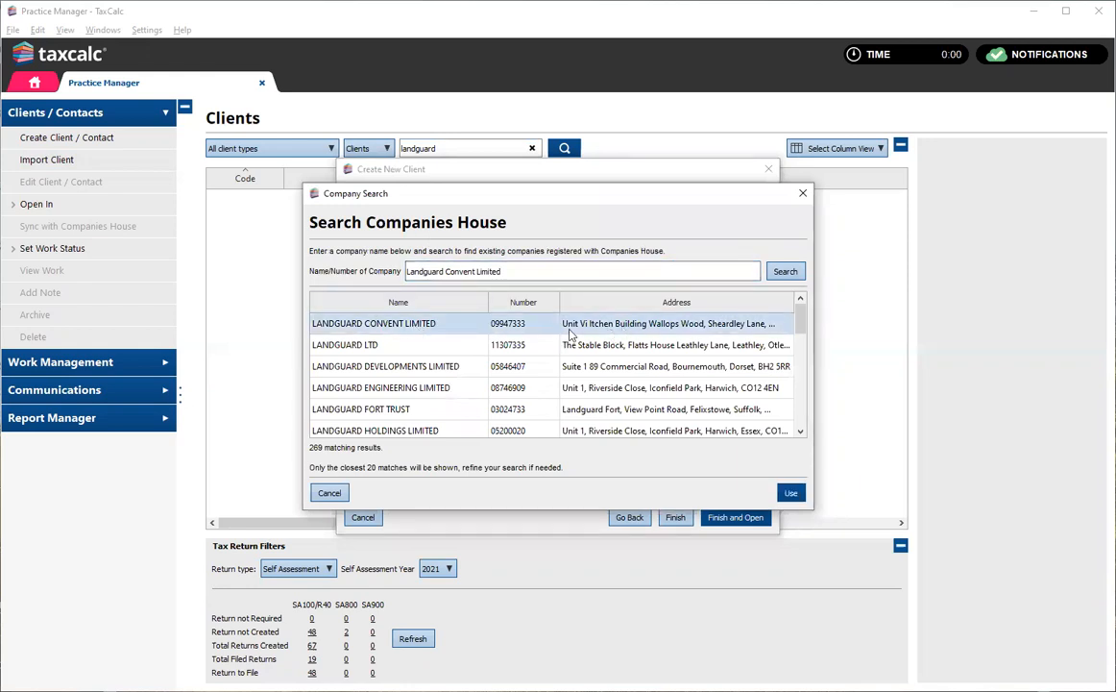
pyautogui.click(790, 492)
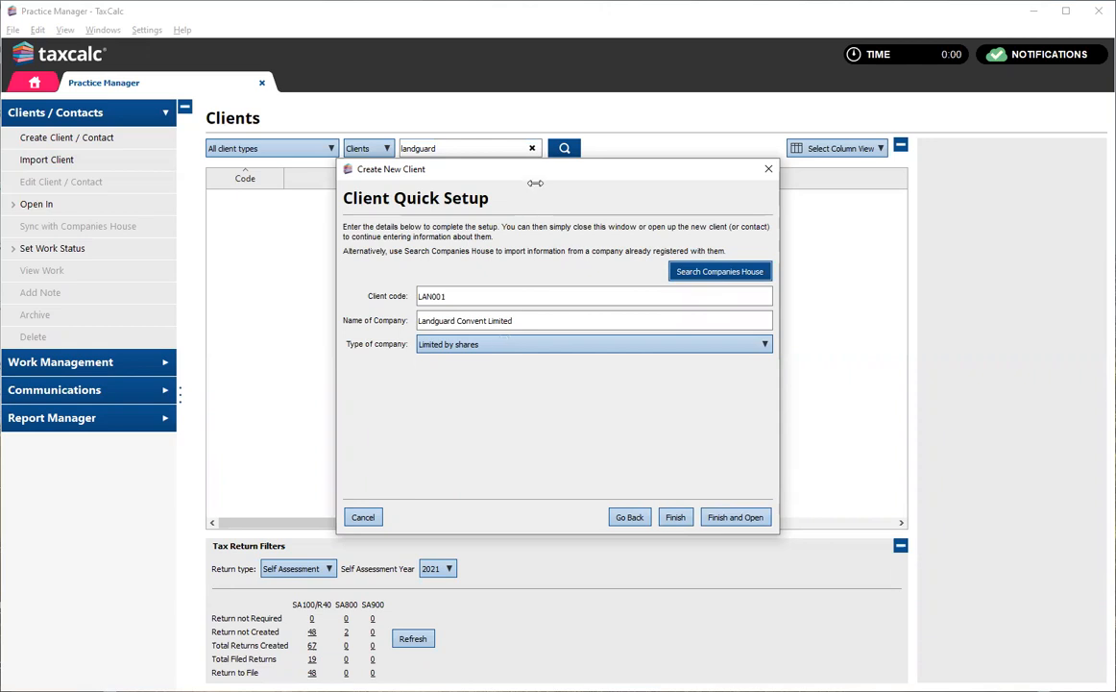
pyautogui.moveTo(538, 171); pyautogui.dragTo(519, 212)
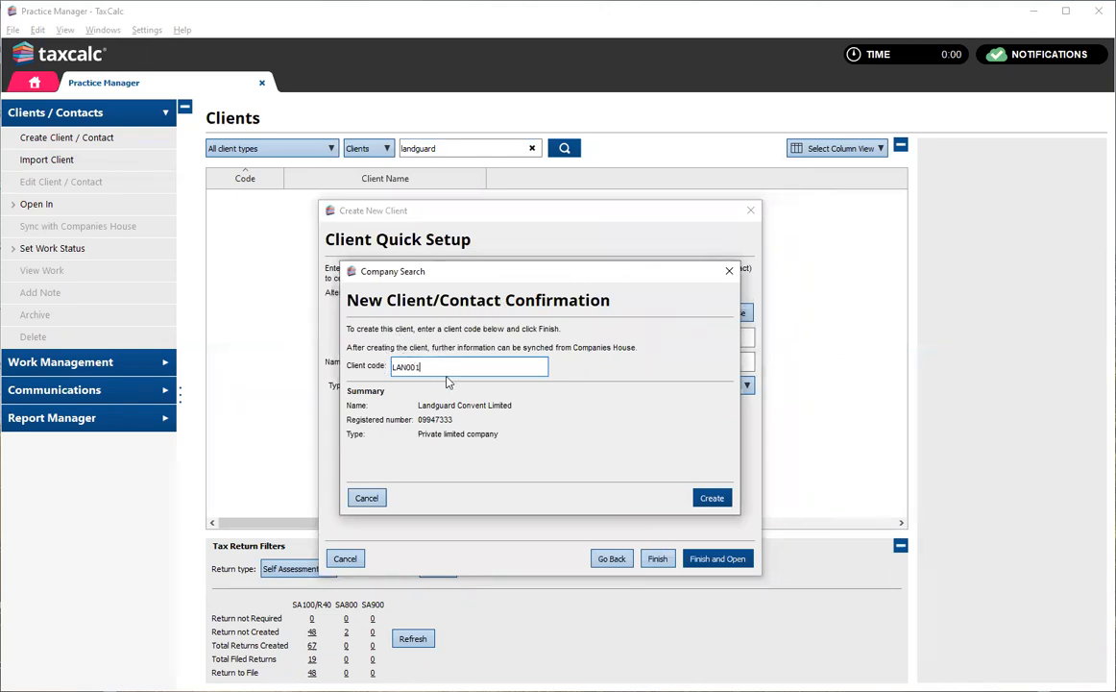
pyautogui.click(707, 499)
pyautogui.click(712, 498)
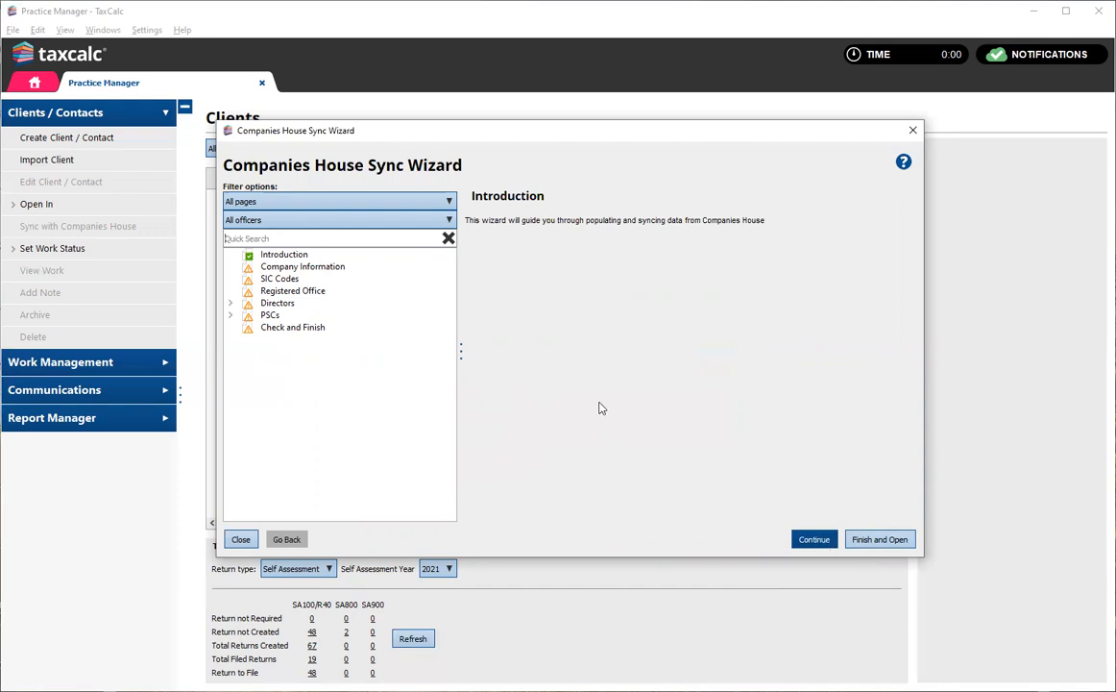
# Sync all company information and the SIC code 68209 from Companies House into the client record
pyautogui.click(815, 539)
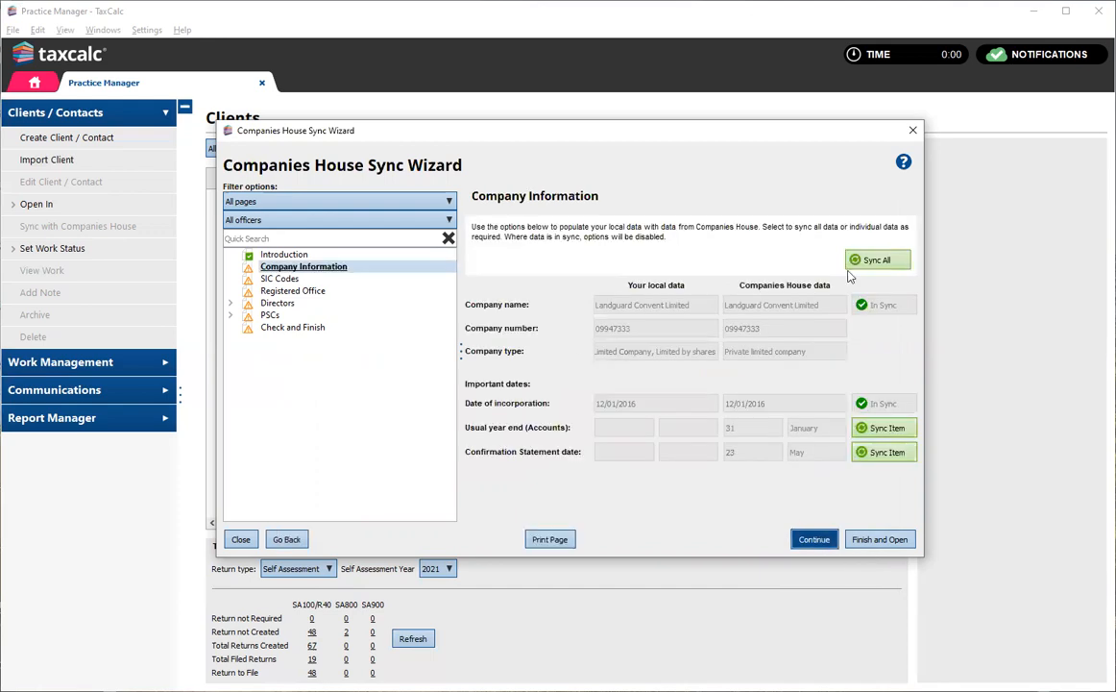
pyautogui.click(880, 265)
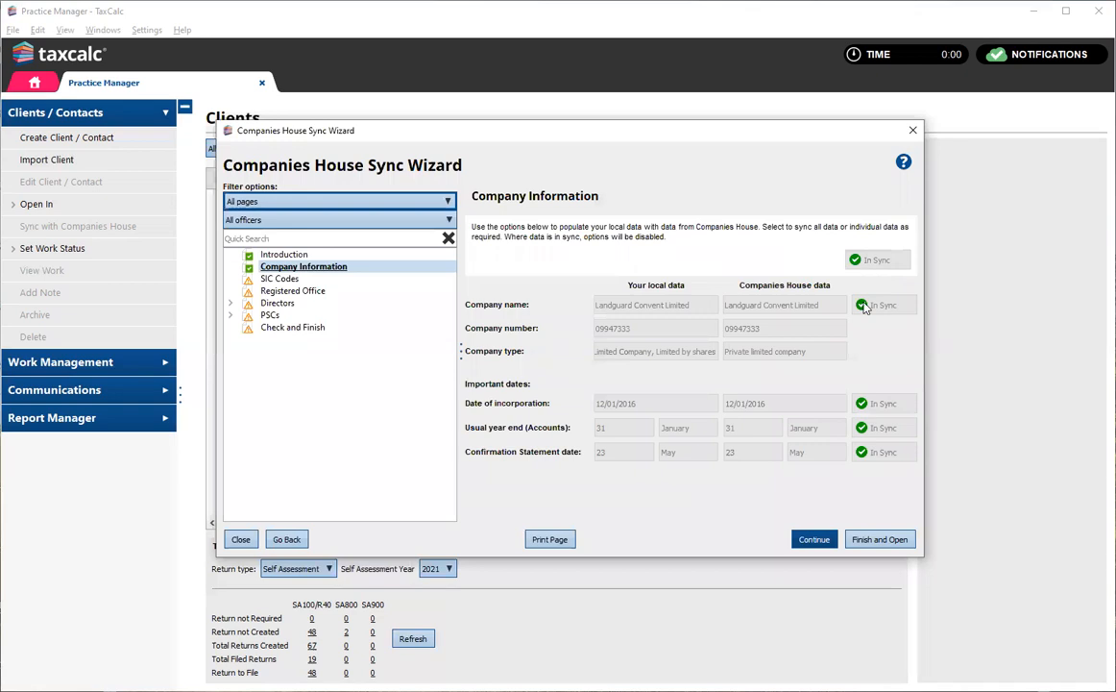
pyautogui.click(815, 539)
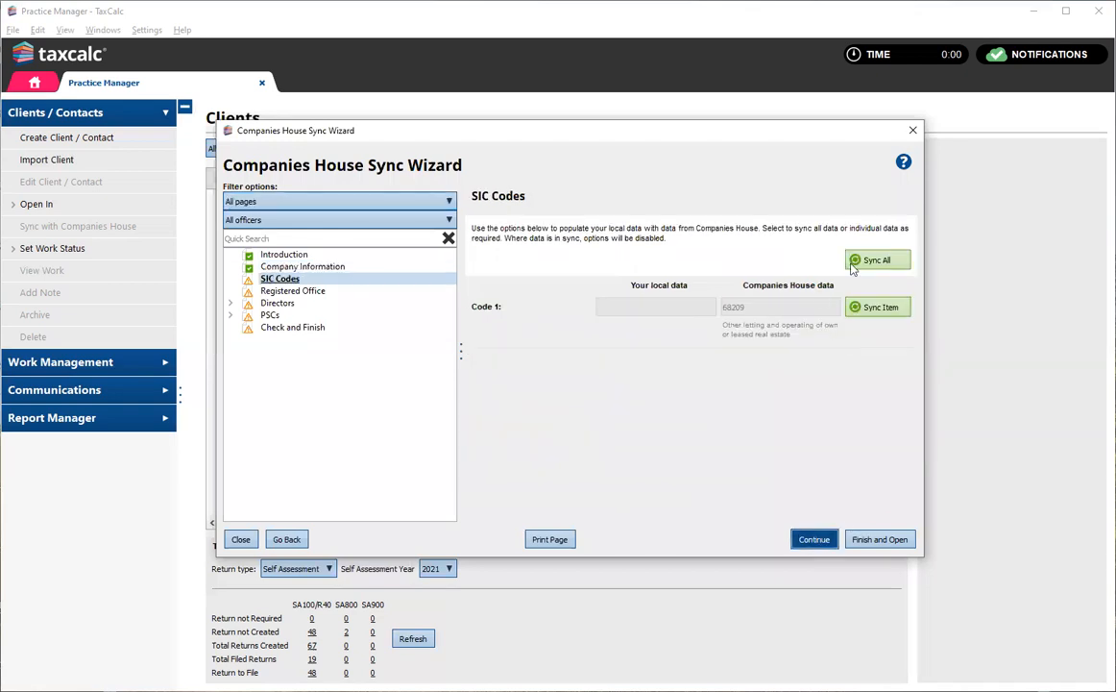
pyautogui.click(816, 540)
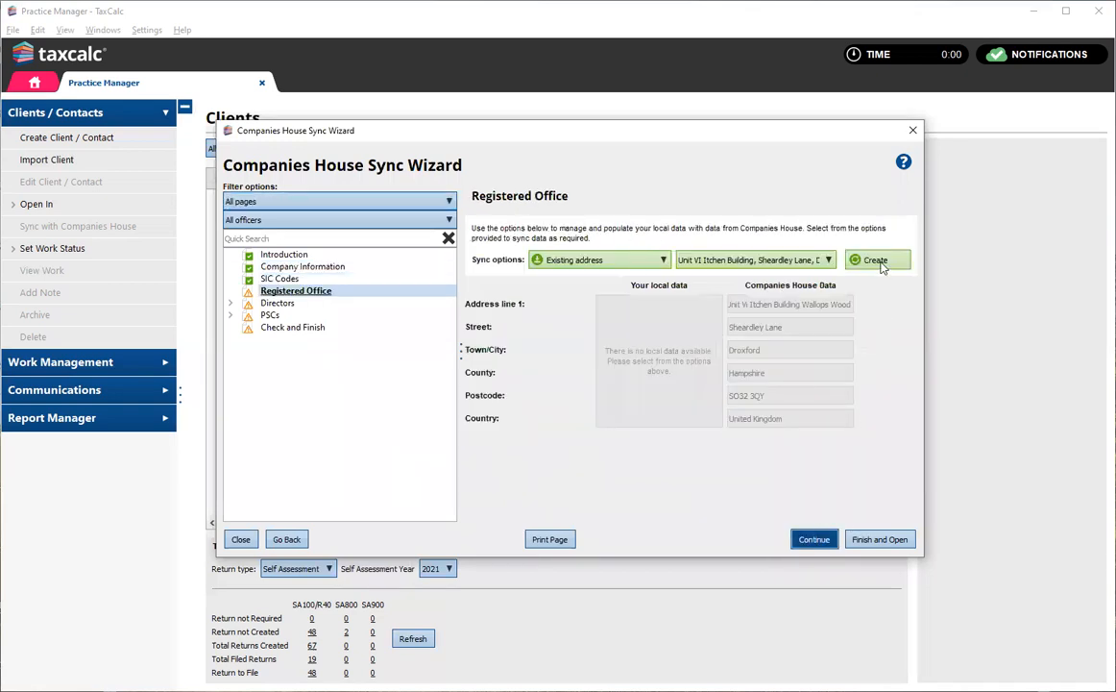
# Create the registered office from the suggested existing address and sync it with the Companies House data
pyautogui.click(876, 262)
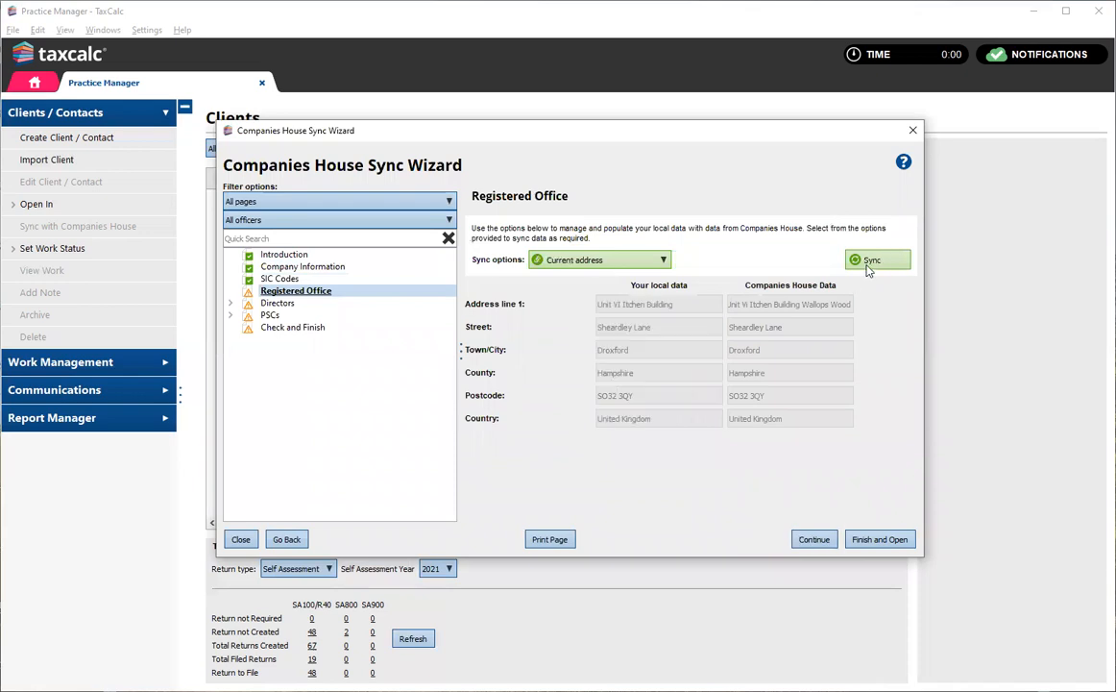
pyautogui.click(870, 262)
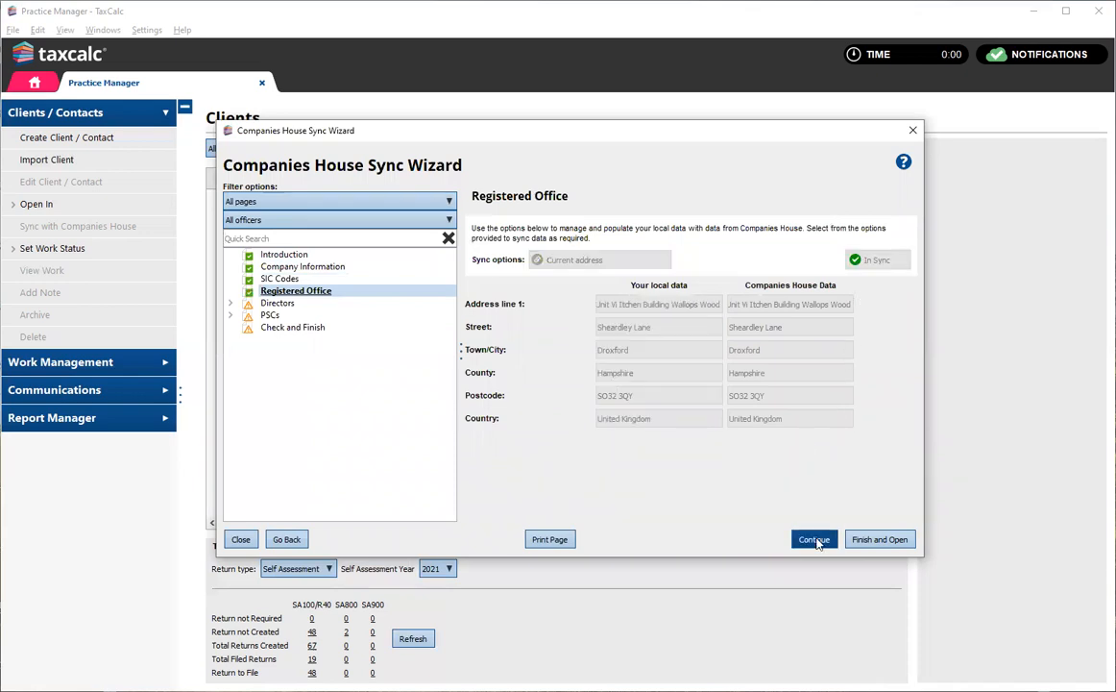
pyautogui.click(816, 540)
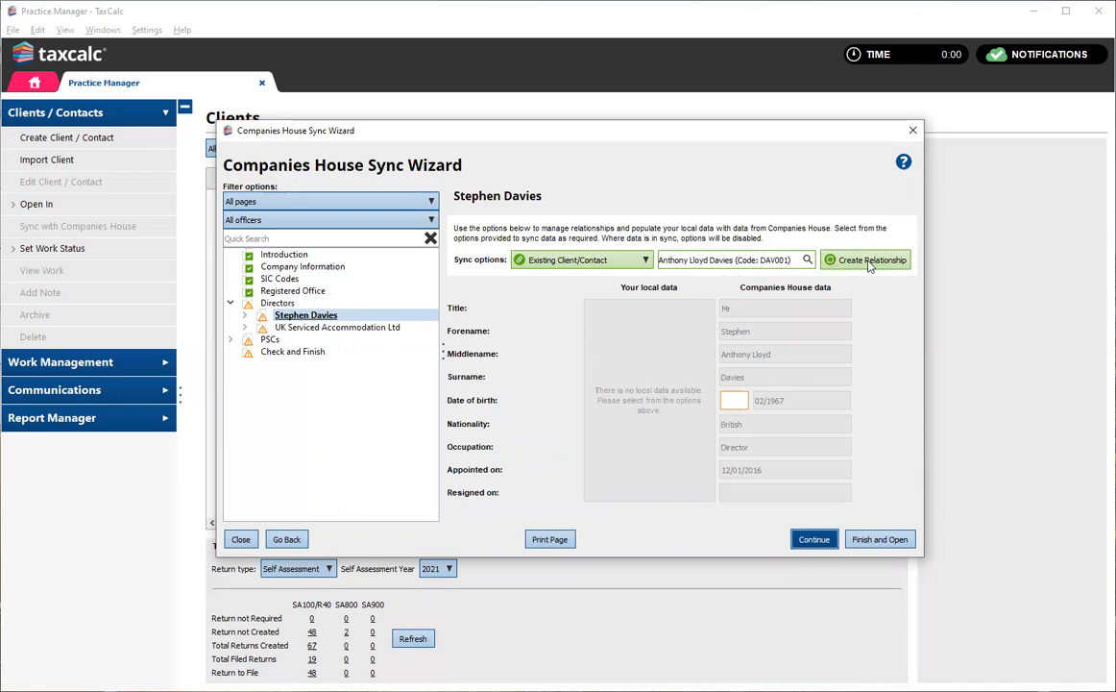
# Link the individual director to the suggested existing client and create and sync a new service address for them
pyautogui.click(834, 259)
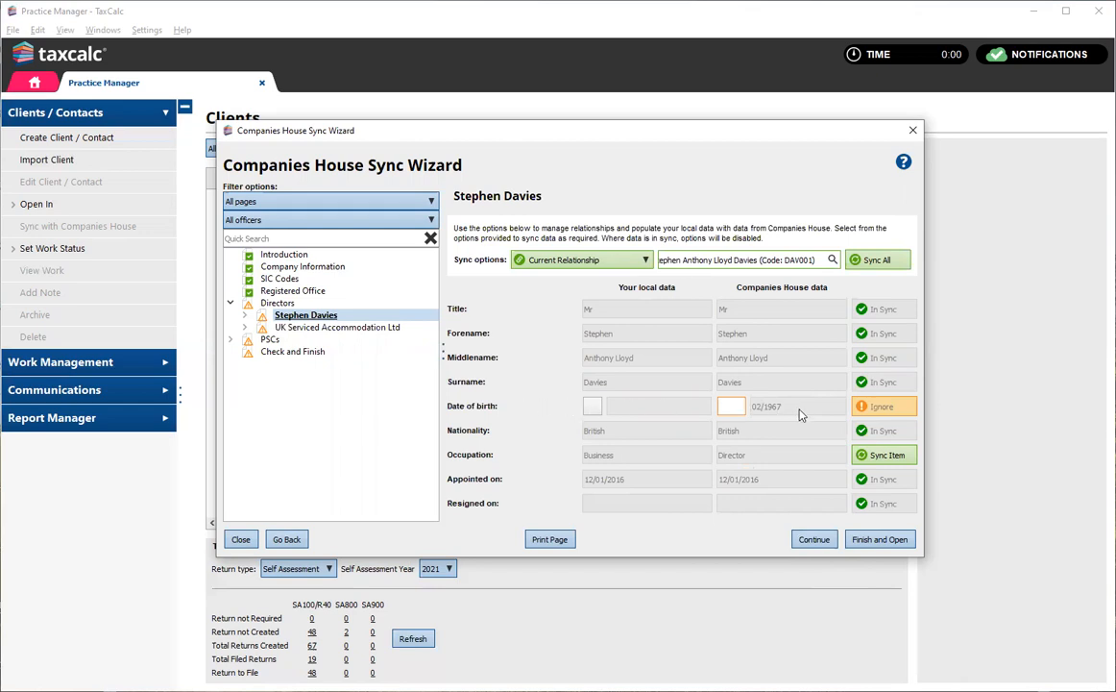
pyautogui.click(817, 540)
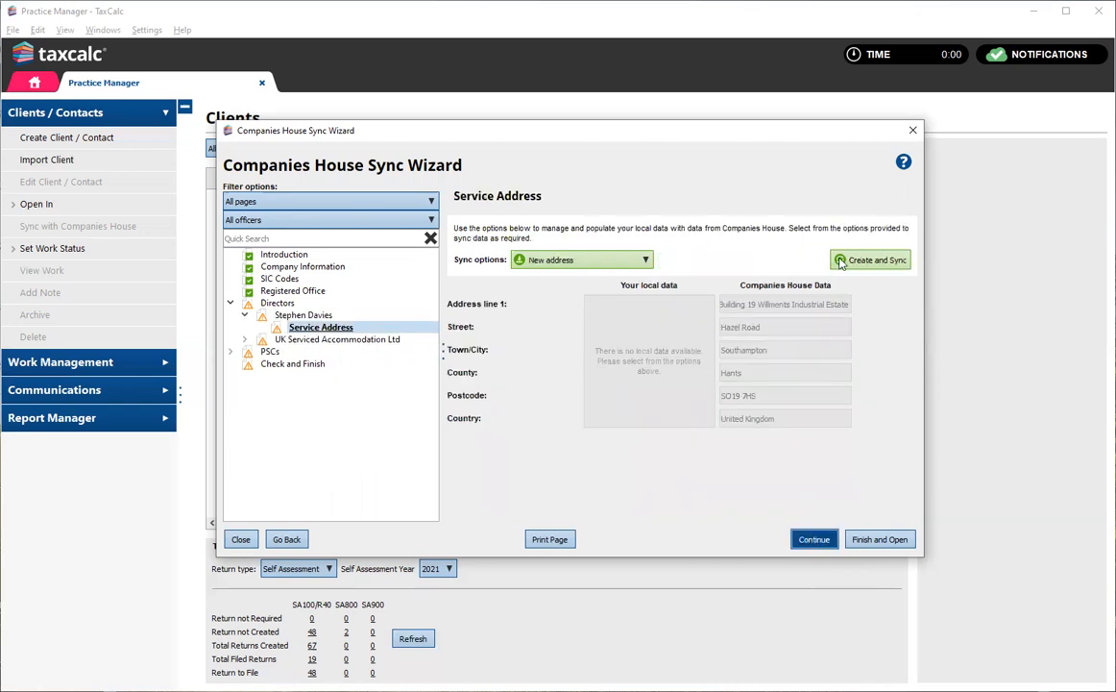
pyautogui.click(876, 260)
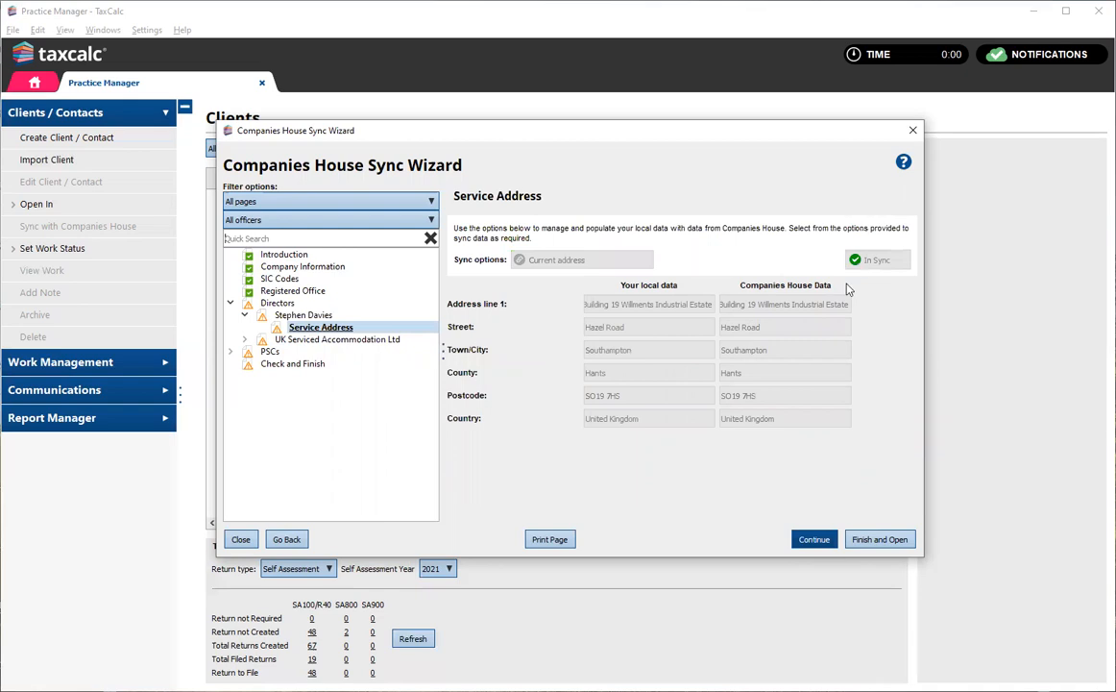
pyautogui.click(802, 539)
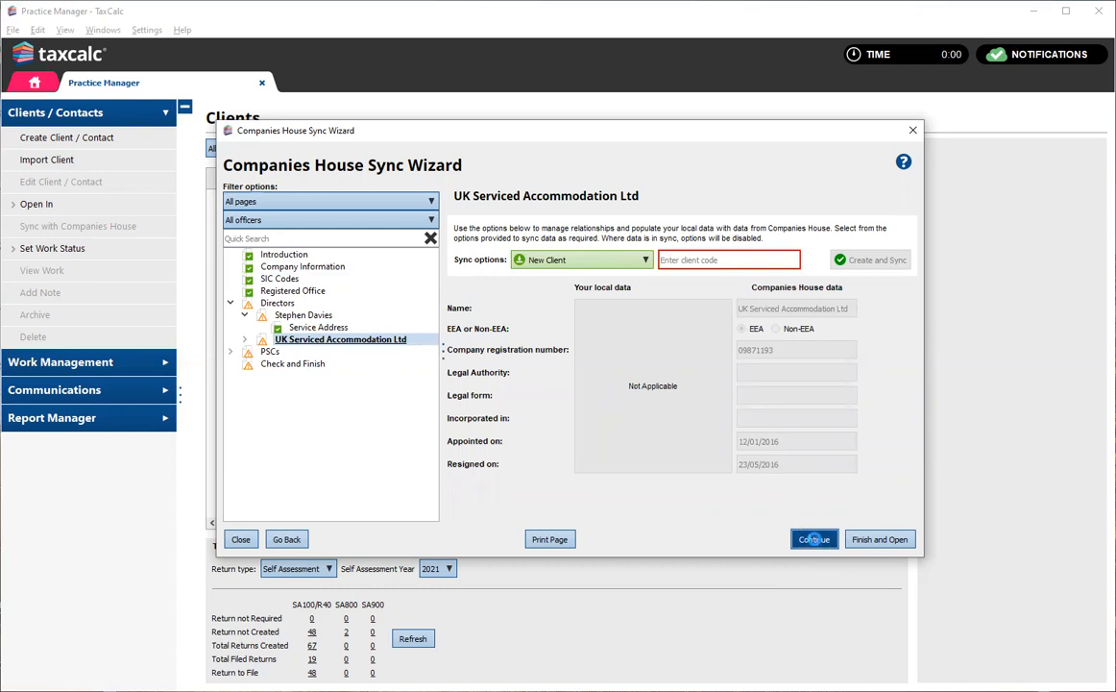
# Skip the past director UK Serviced Accommodation Ltd and link the listed PSC to the suggested existing client
pyautogui.click(814, 539)
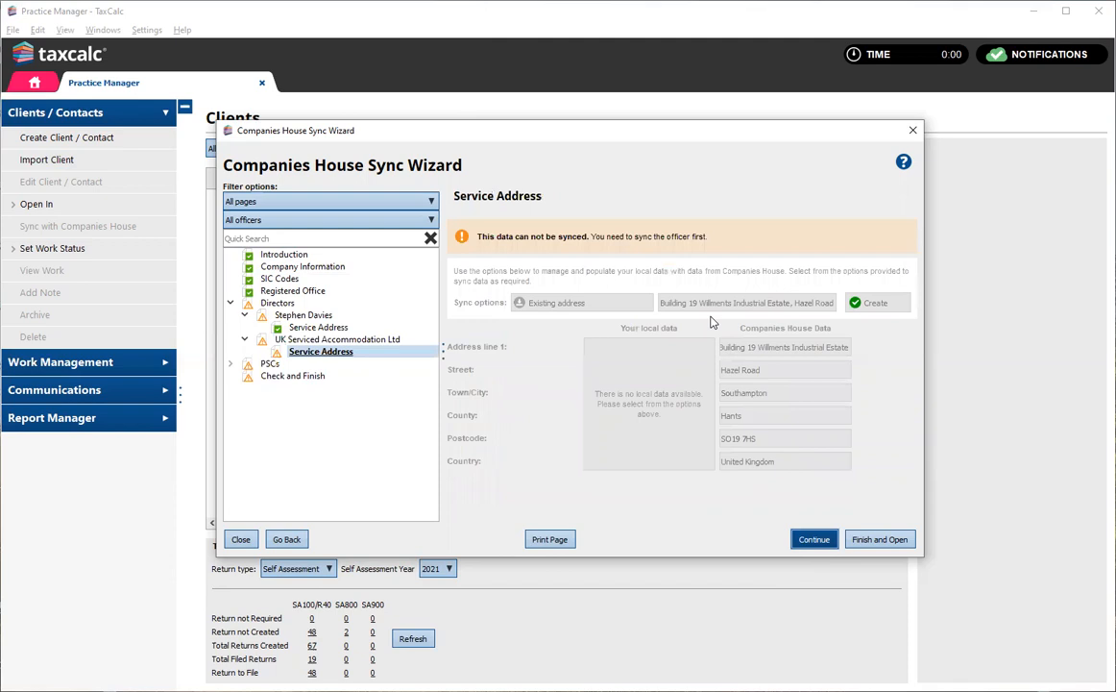
pyautogui.click(813, 538)
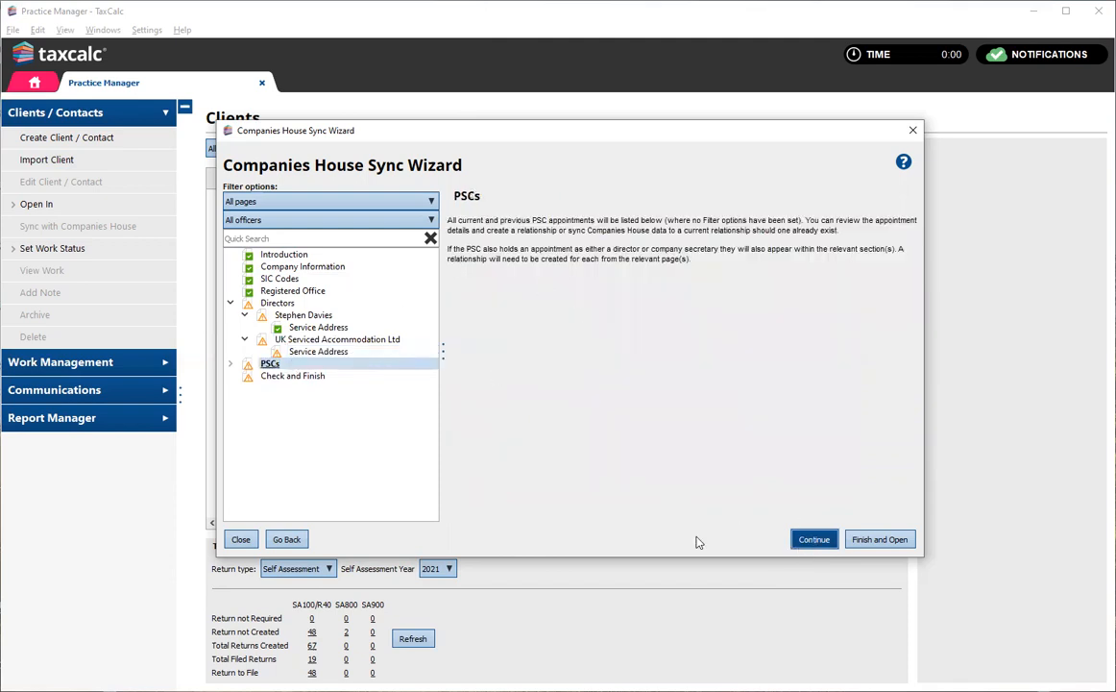
pyautogui.click(819, 539)
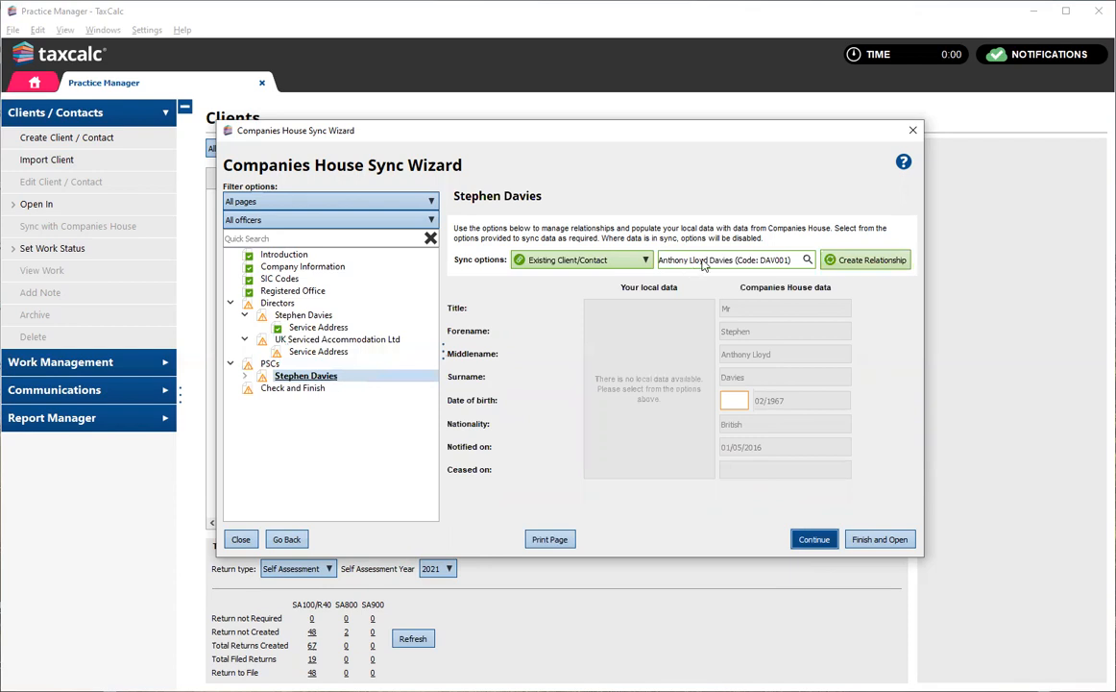
pyautogui.click(870, 261)
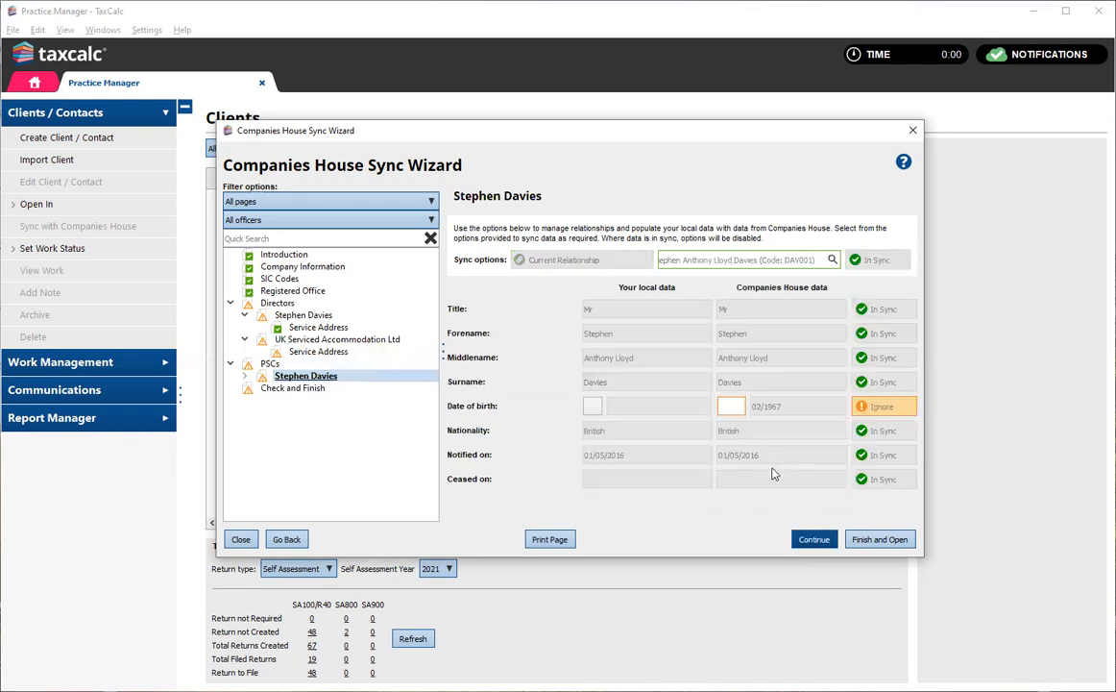
# Sync the PSC's service address and nature of control with Companies House and proceed to Check and Finish
pyautogui.click(814, 540)
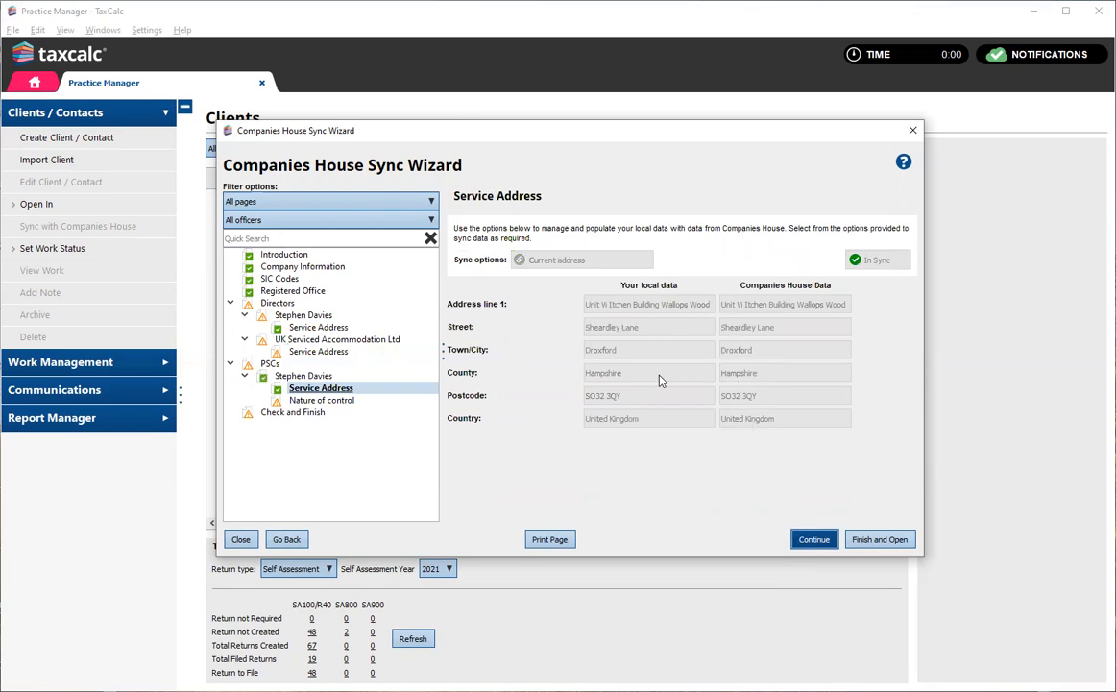
pyautogui.click(814, 540)
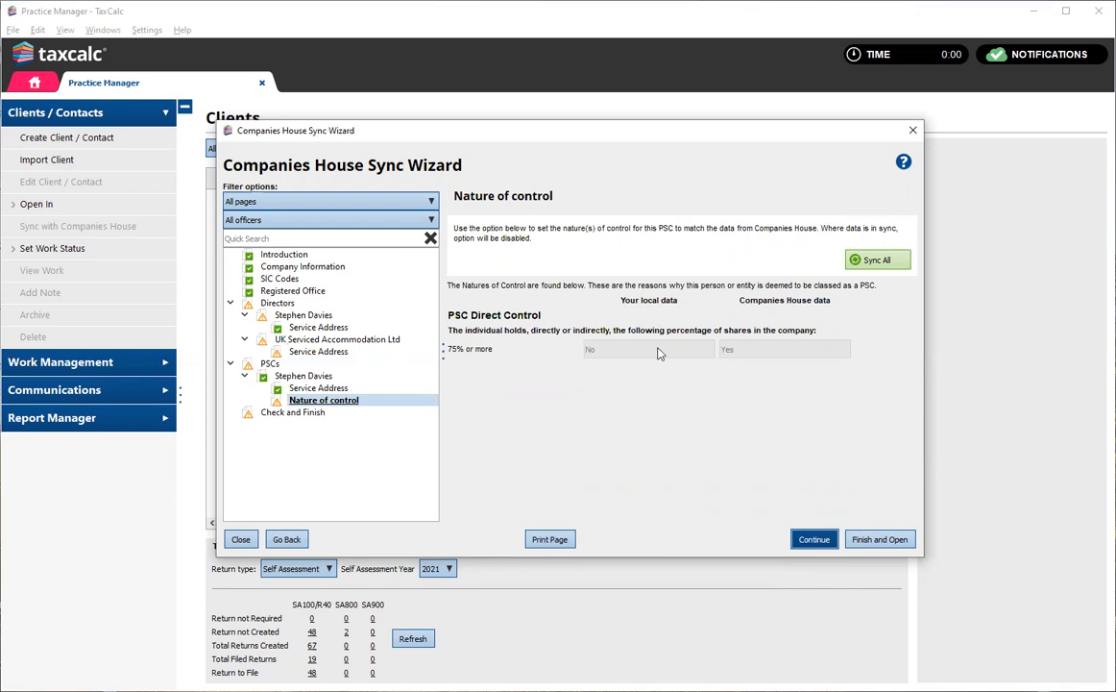
pyautogui.click(875, 259)
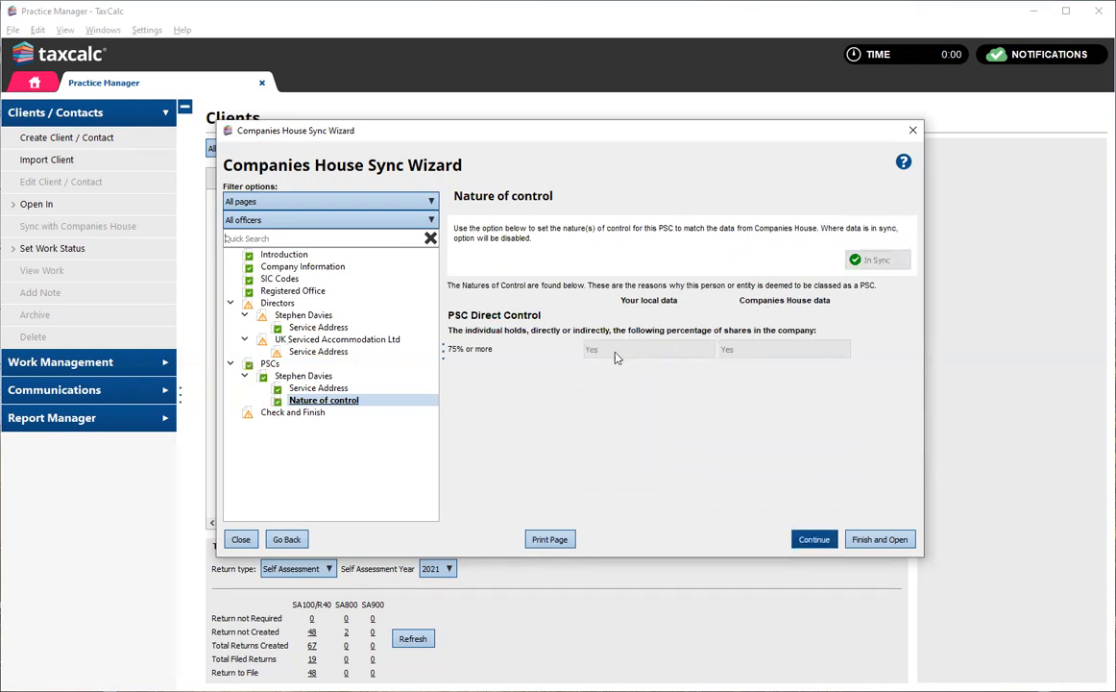
pyautogui.click(814, 538)
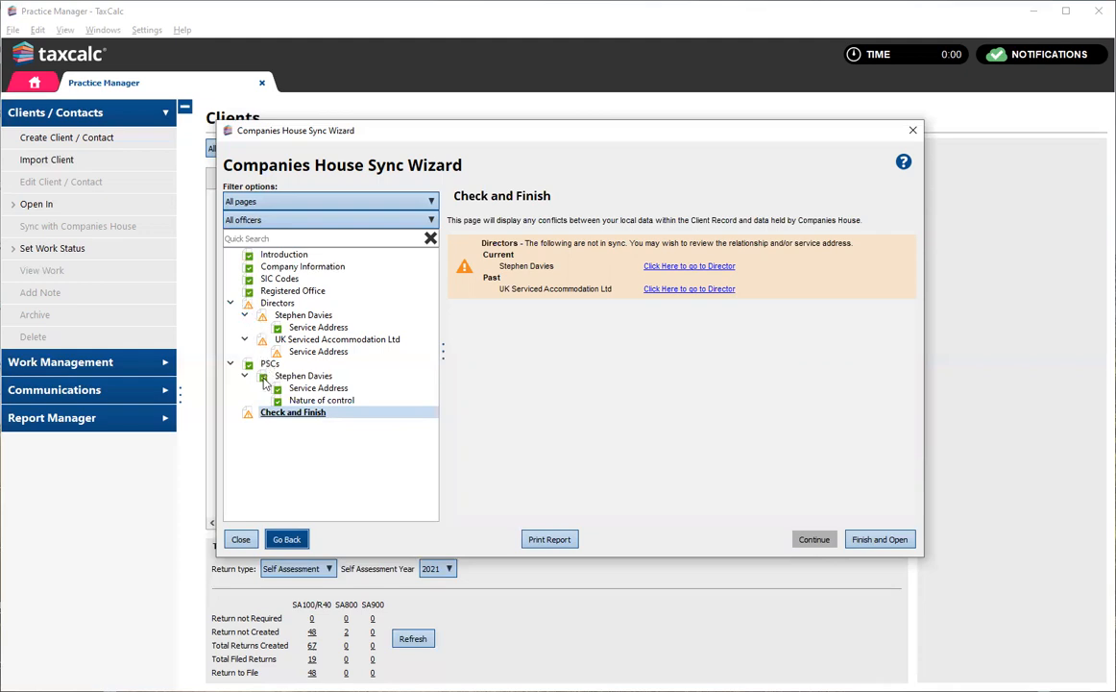
# Review the individual director and UK Serviced Accommodation Ltd entries for data that differs from Companies House
pyautogui.doubleClick(283, 317)
pyautogui.click(244, 315)
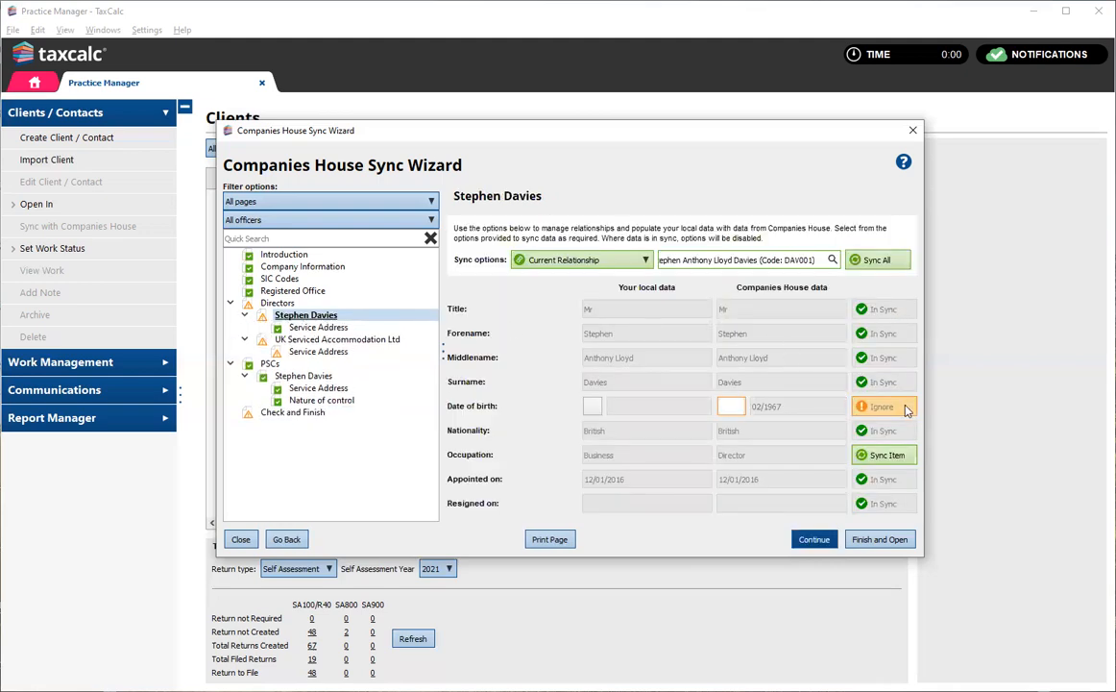
pyautogui.doubleClick(325, 340)
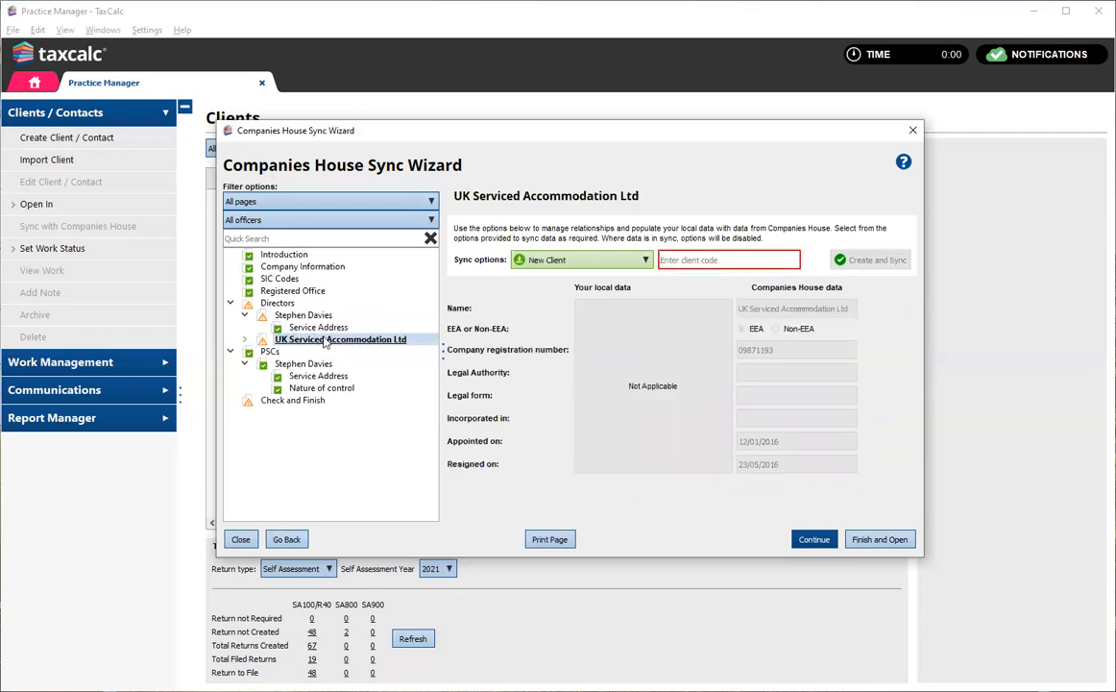
pyautogui.doubleClick(279, 303)
pyautogui.doubleClick(278, 302)
pyautogui.click(284, 317)
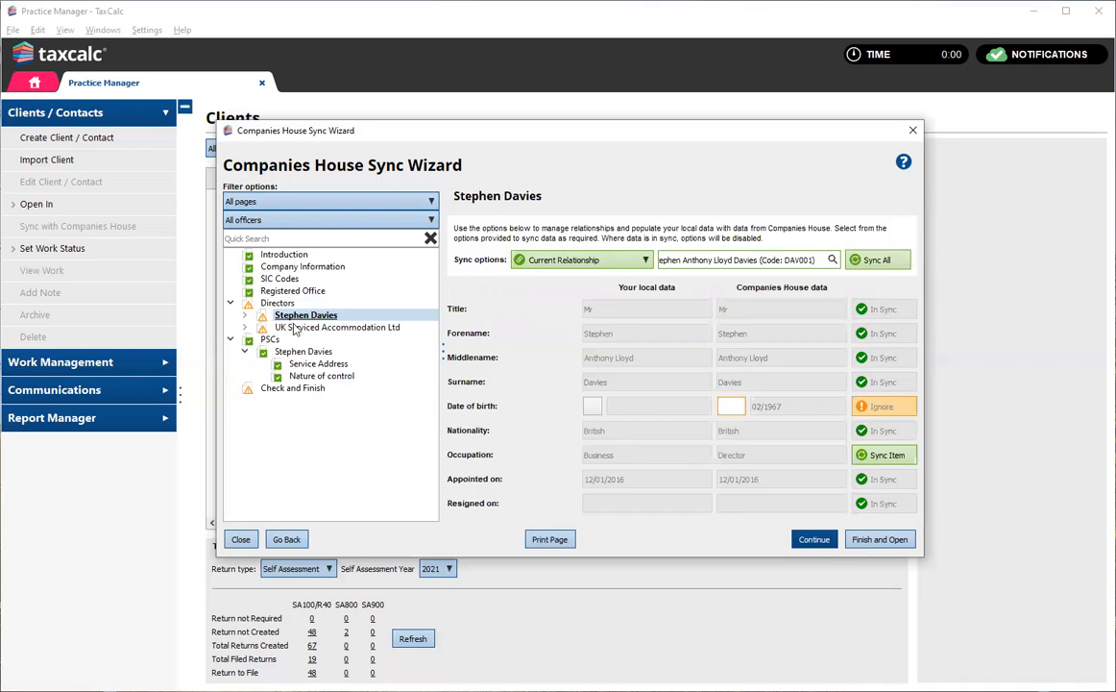
pyautogui.doubleClick(279, 323)
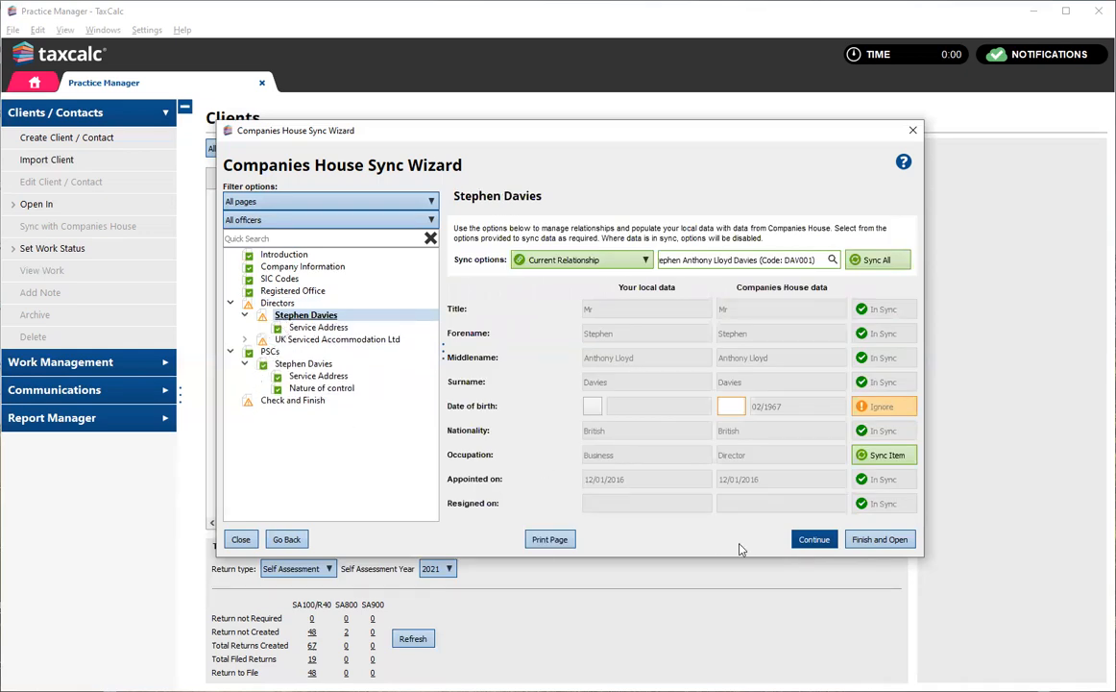
# Finish the Companies House sync from the Check and Finish page and open the new client record
pyautogui.click(289, 404)
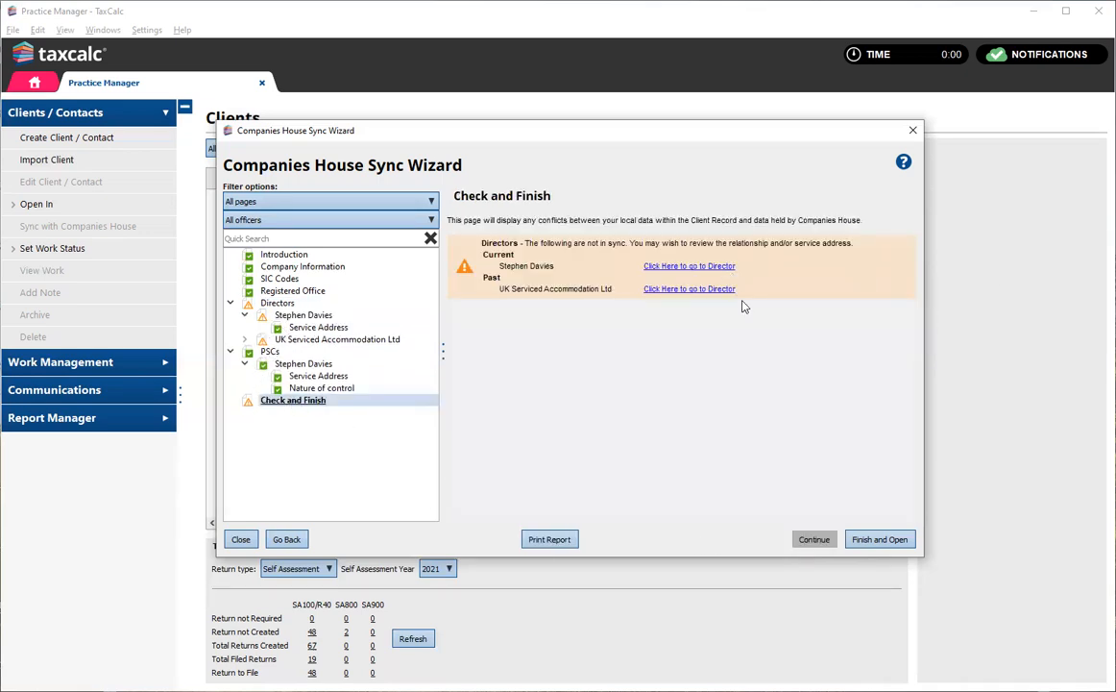
pyautogui.click(879, 539)
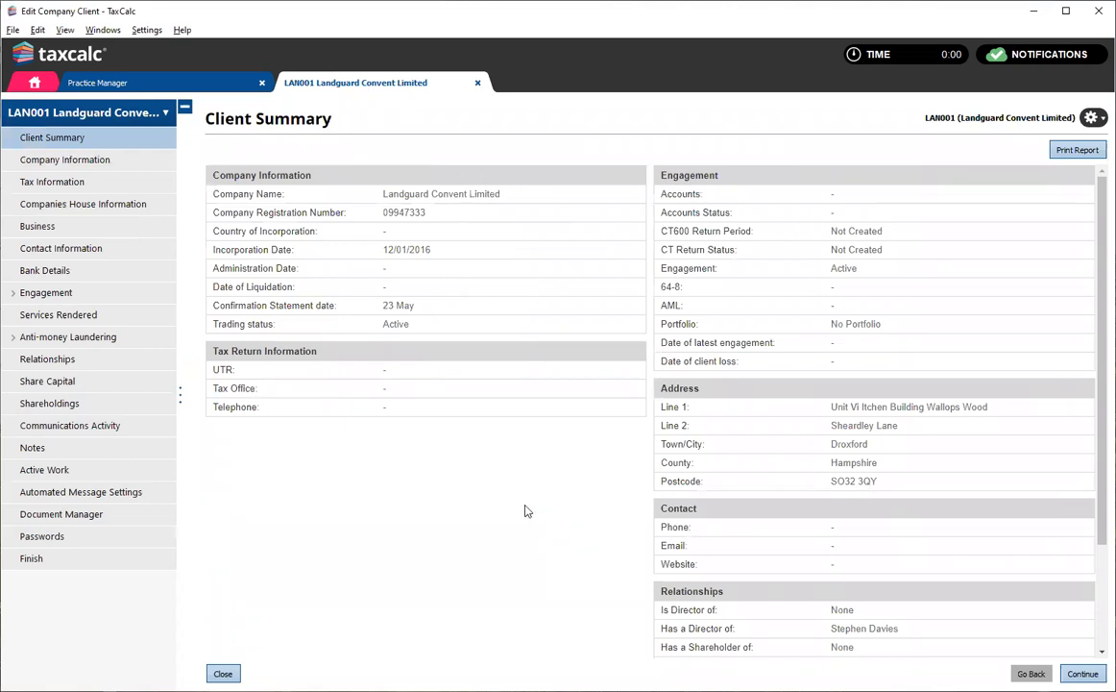
# Start Accounts Production and search the client list for "landgua" to choose Landguard Convent Limited
pyautogui.click(43, 80)
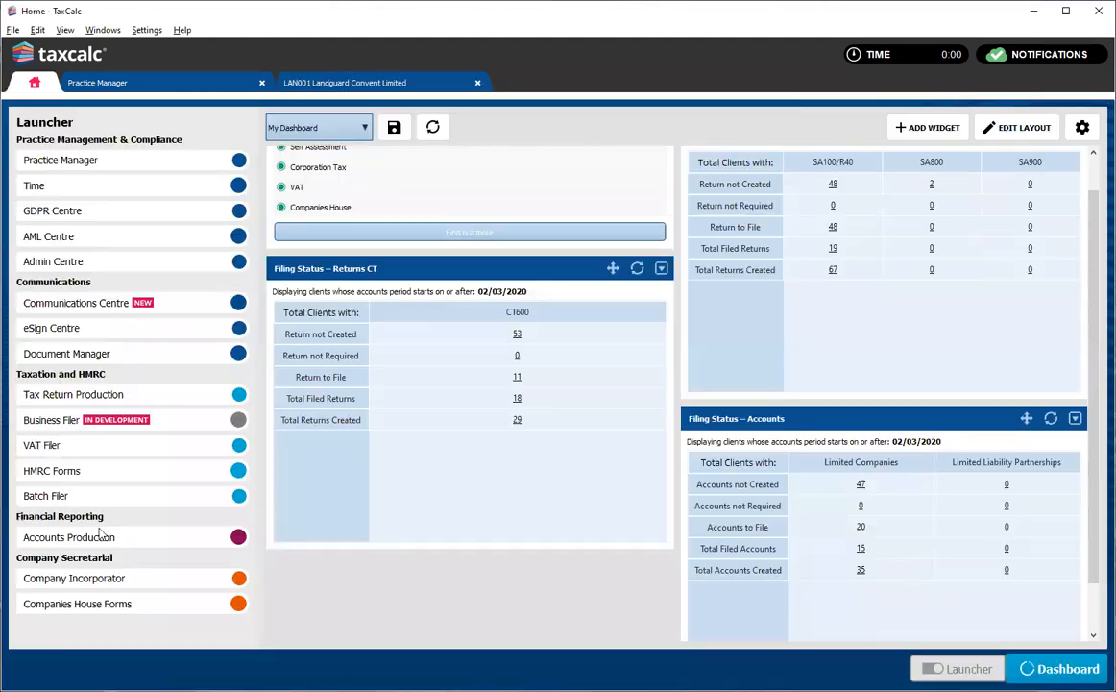
pyautogui.click(537, 289)
pyautogui.write('lang')
pyautogui.press('BackSpace')
pyautogui.write('dga')
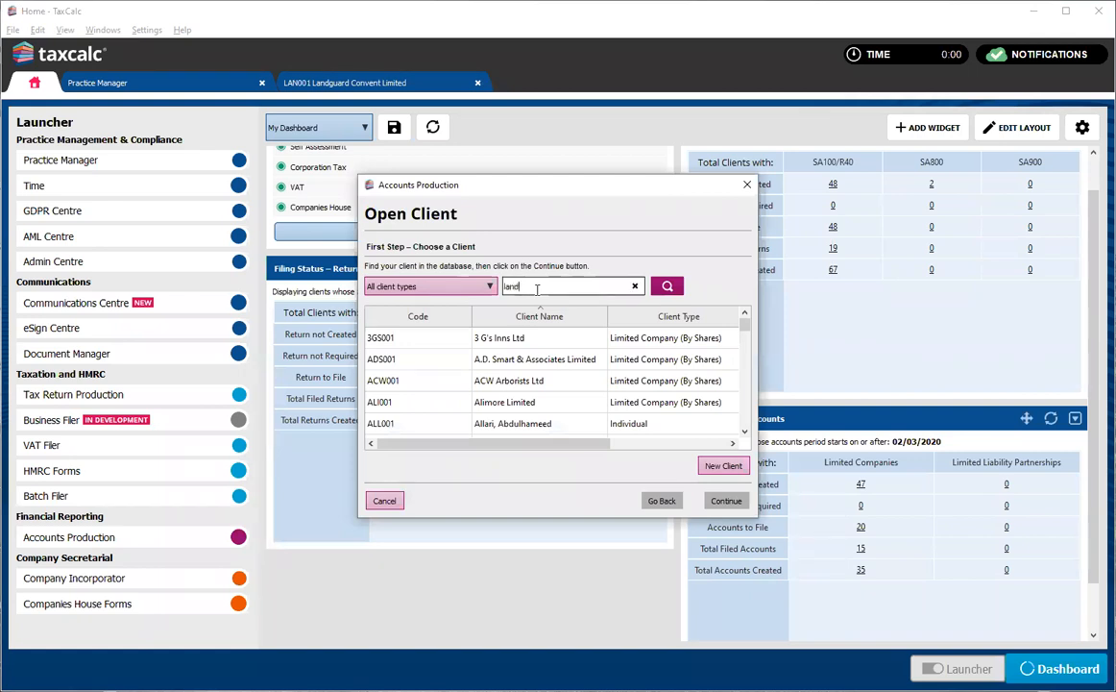
pyautogui.press('BackSpace')
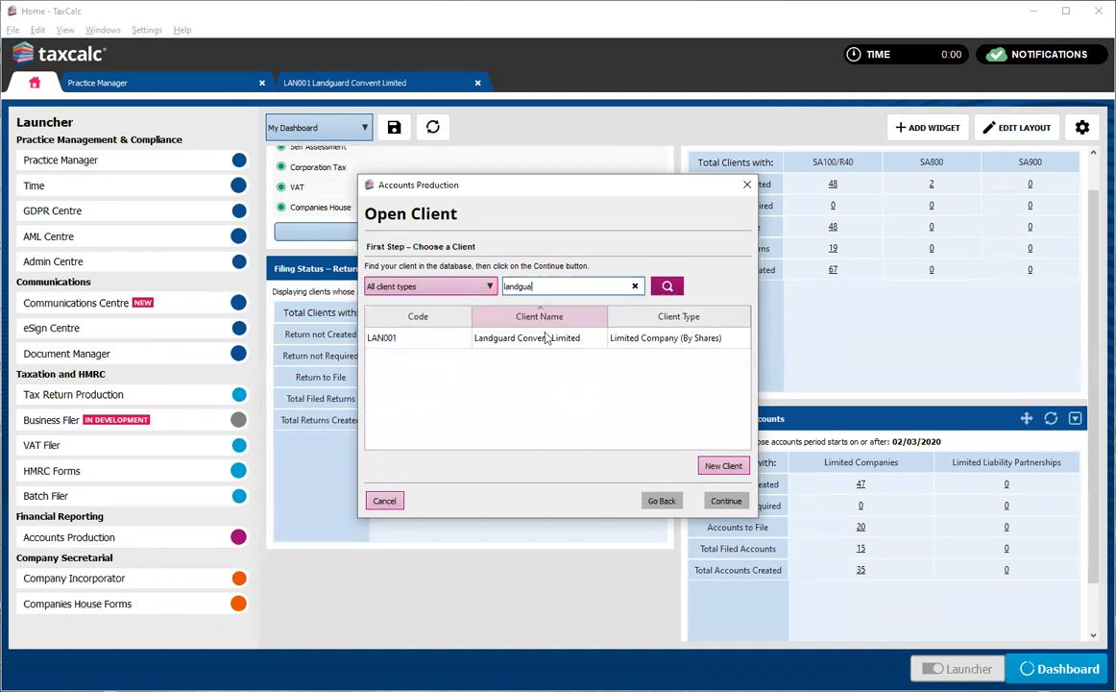
pyautogui.doubleClick(545, 337)
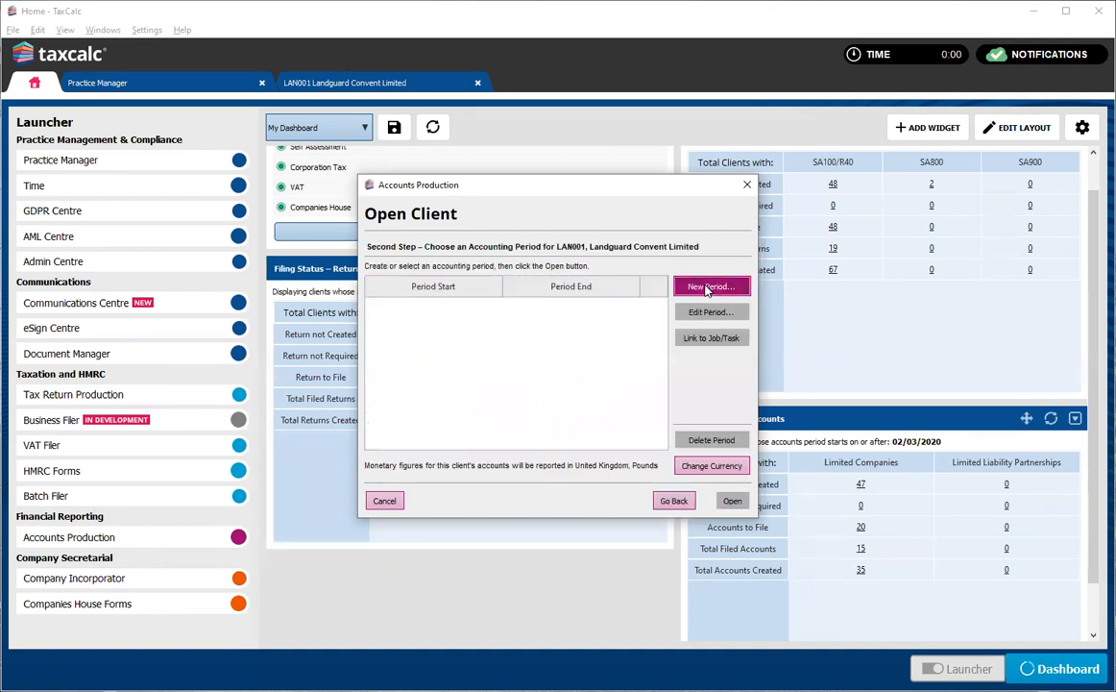
# Start a new accounting period for the client with the start date 01/02/2019
pyautogui.click(708, 288)
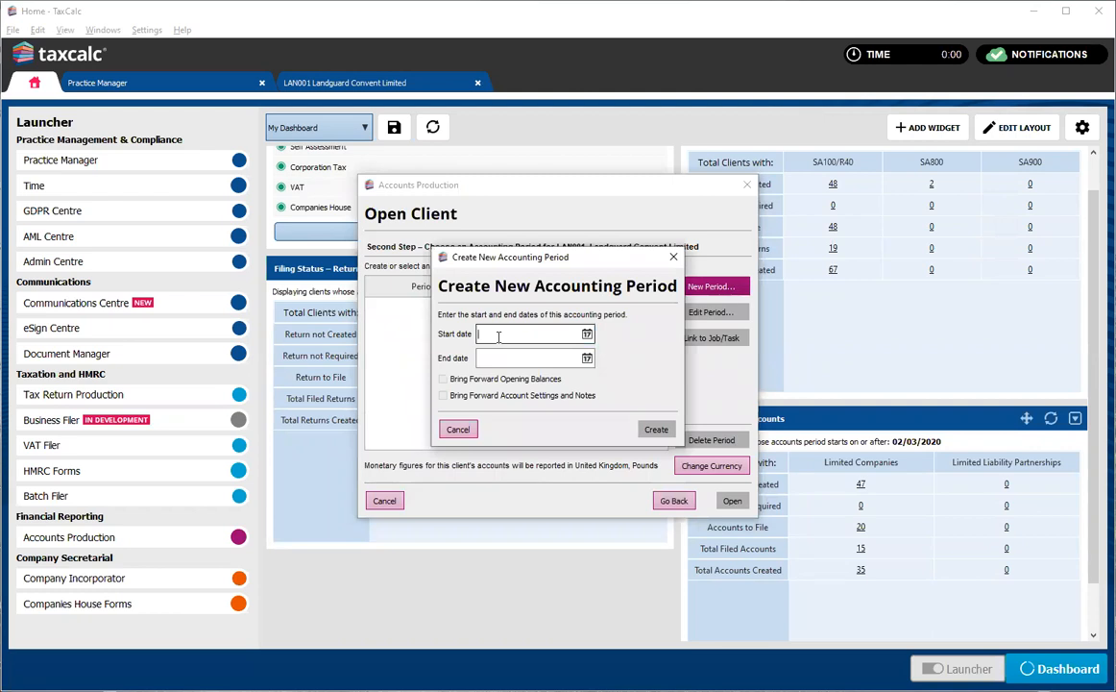
pyautogui.click(498, 337)
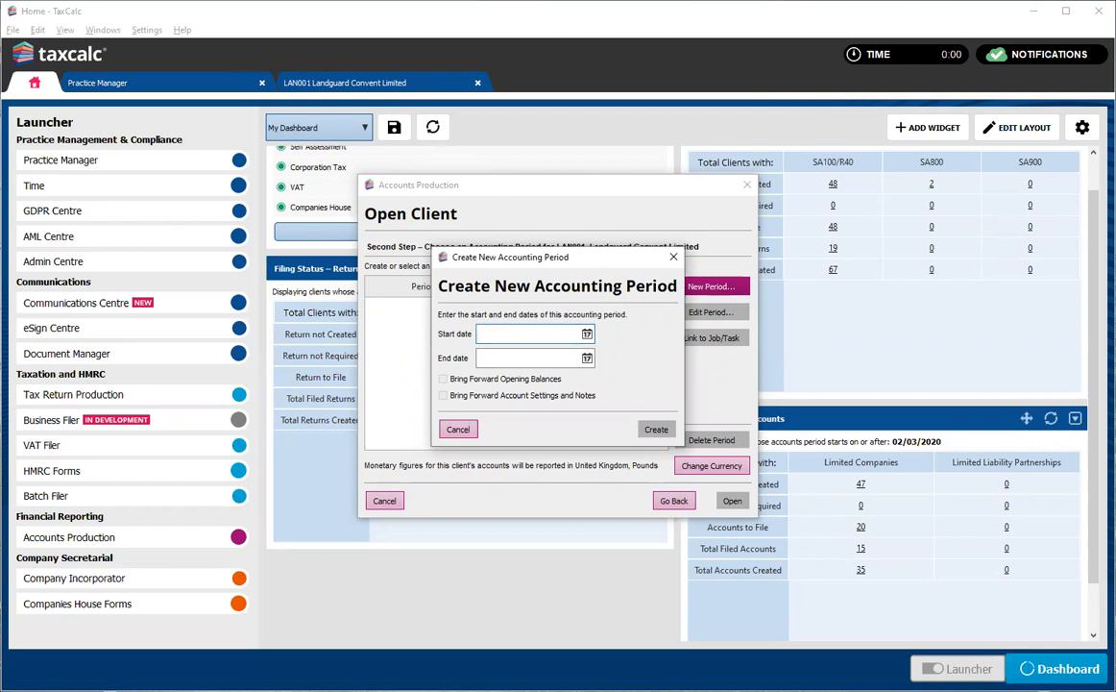
pyautogui.click(587, 334)
pyautogui.write('31')
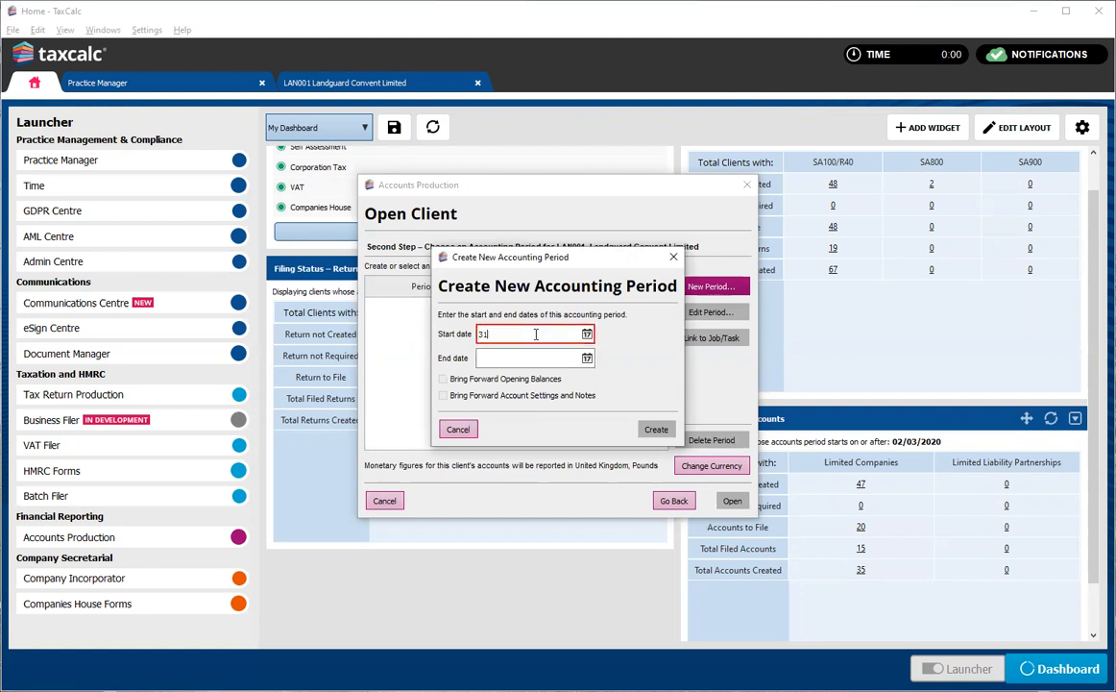
pyautogui.write('/01/2019')
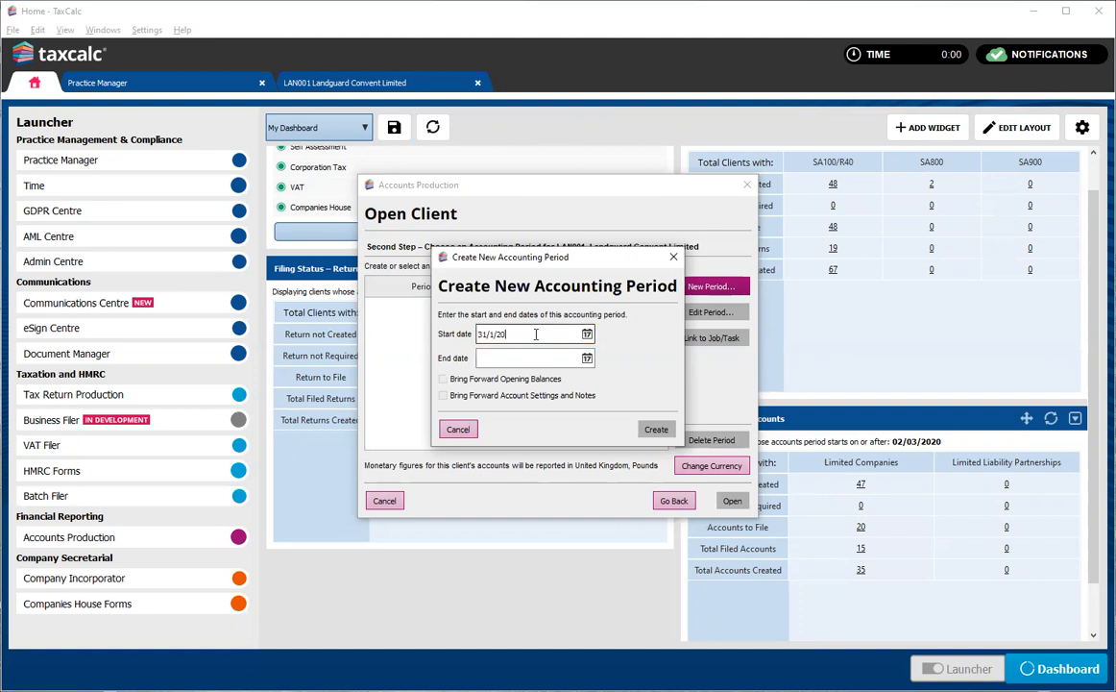
pyautogui.press('Tab')
pyautogui.moveTo(491, 334); pyautogui.dragTo(450, 330)
pyautogui.press('BackSpace')
pyautogui.write('01/02')
pyautogui.press('Delete')
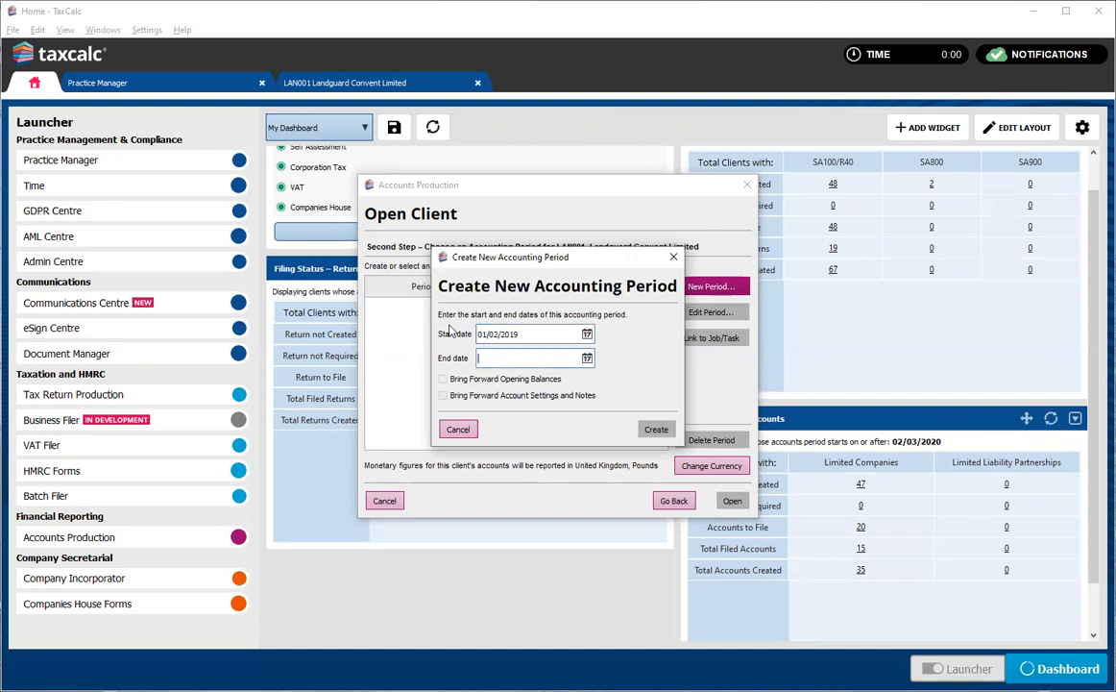
# Set the period's end date to 31/01/2020, create the period and open its accounts
pyautogui.write('31/01/2020')
pyautogui.press('Tab')
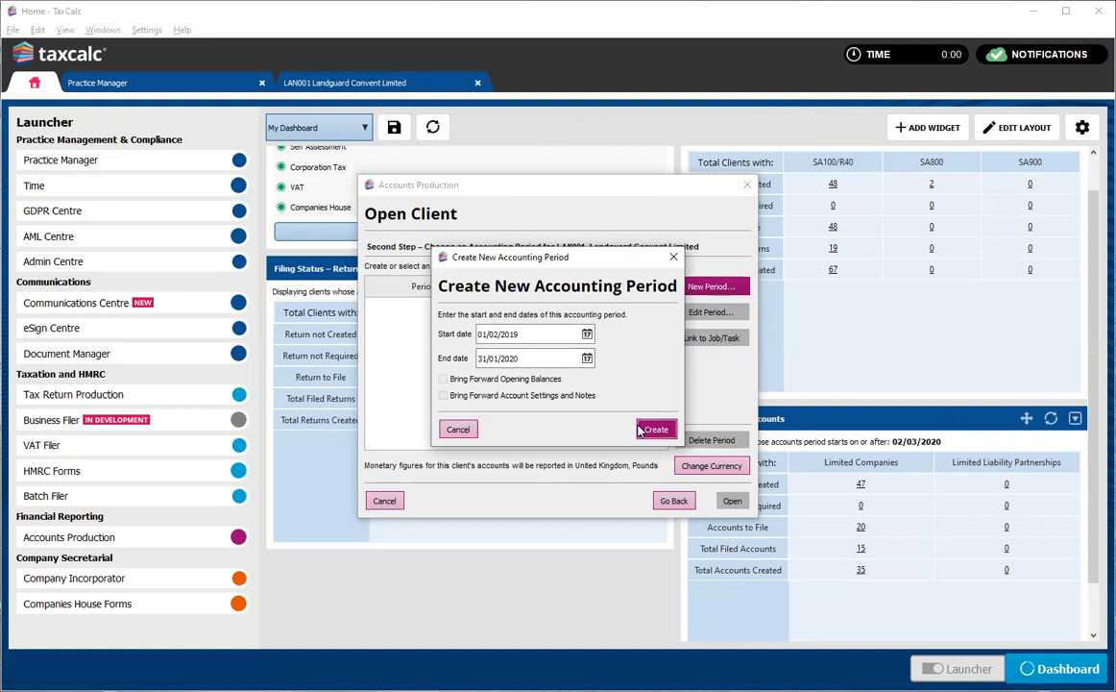
pyautogui.click(642, 430)
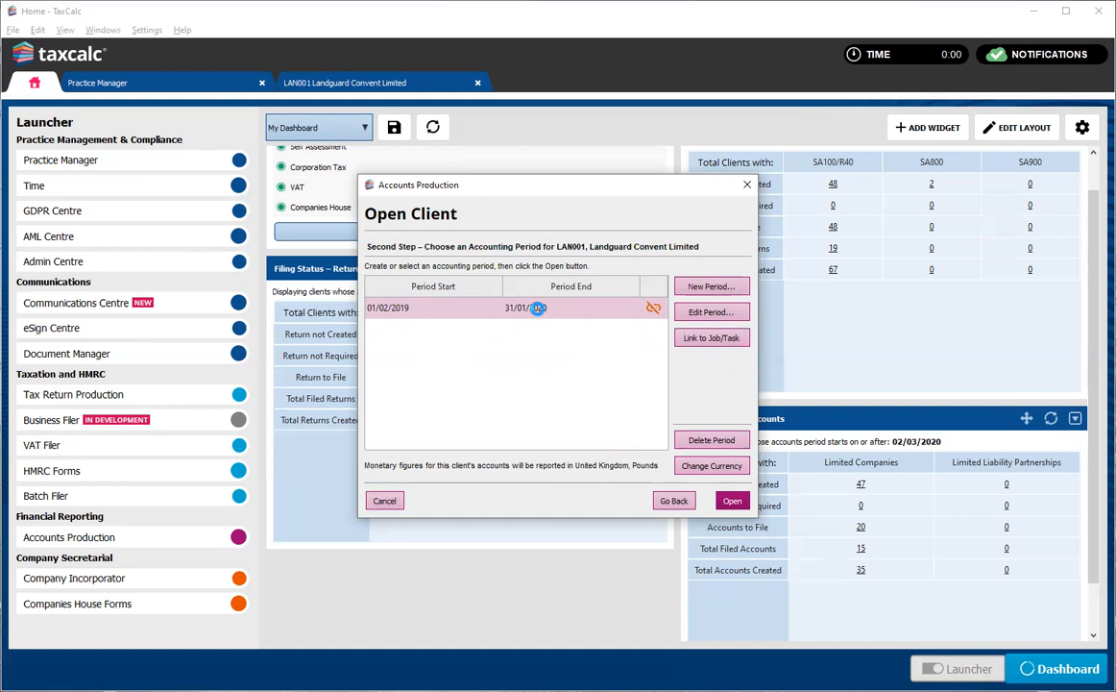
pyautogui.doubleClick(539, 315)
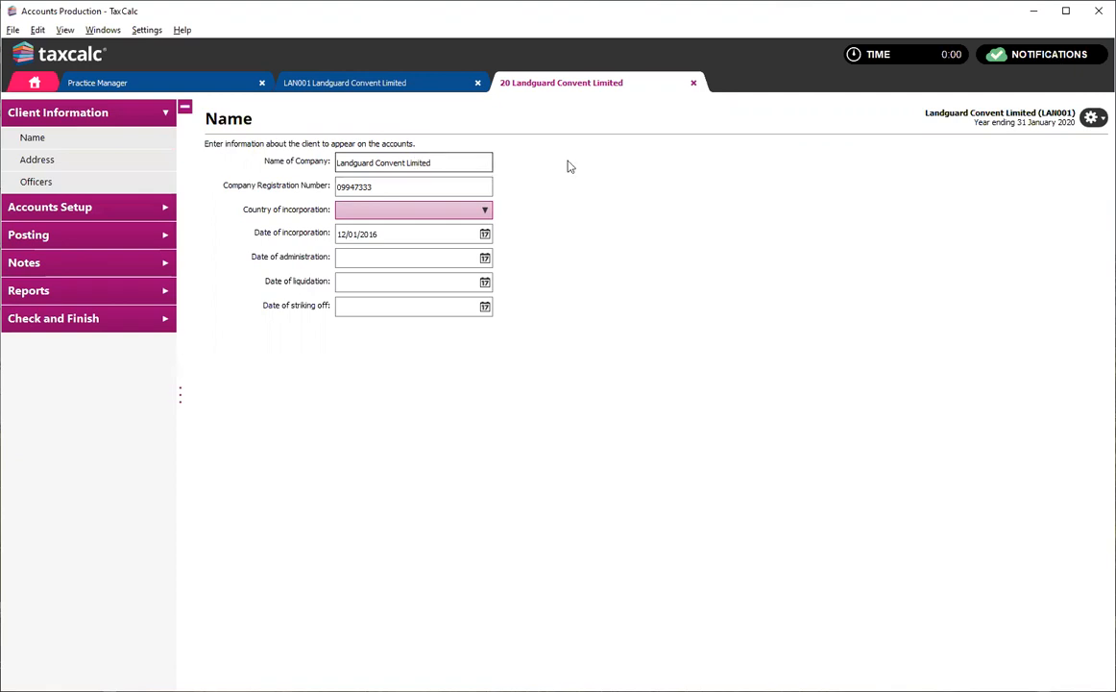
# Review the company's registration details and addresses in the accounts' client information, and refresh the list of officers
pyautogui.doubleClick(341, 185)
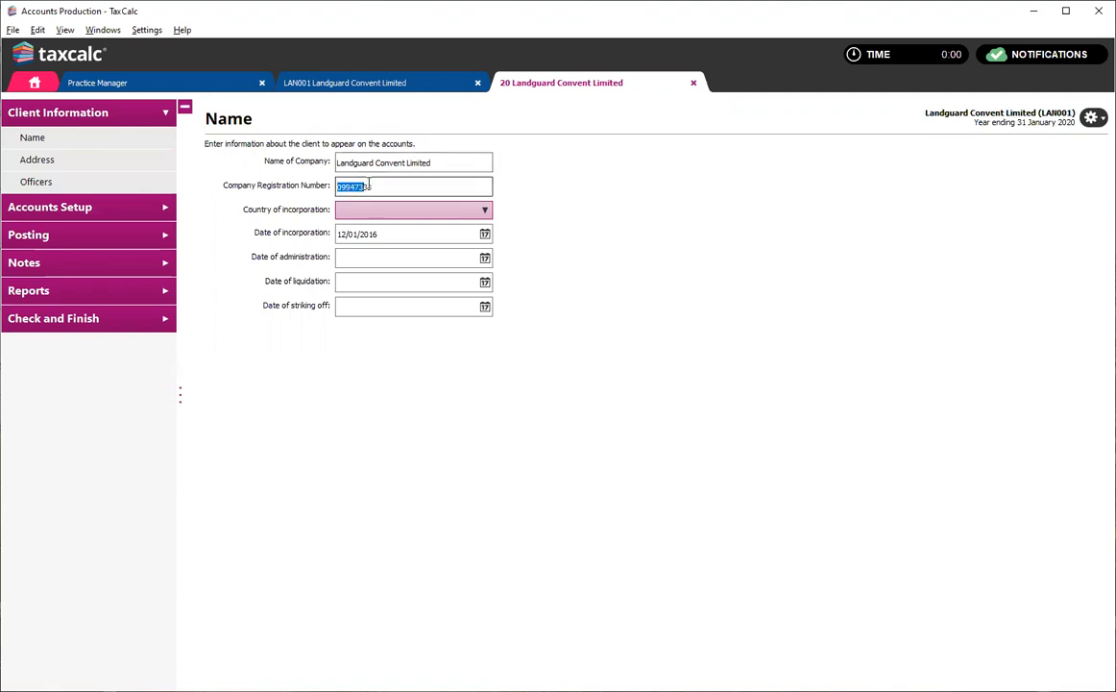
pyautogui.click(354, 184)
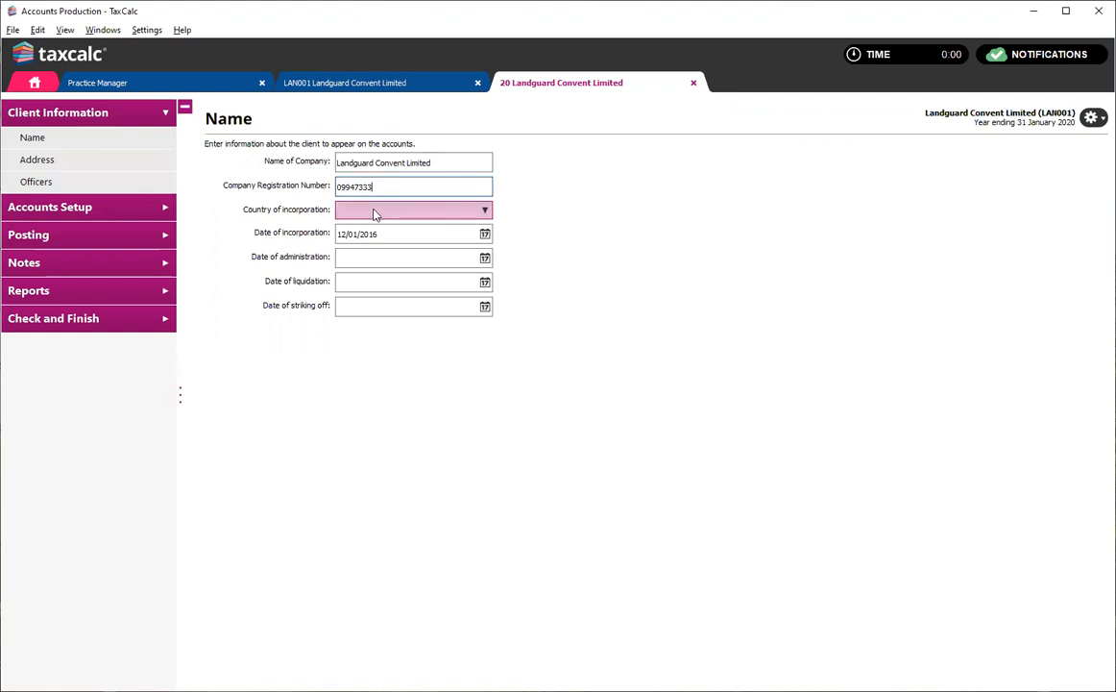
pyautogui.click(359, 211)
pyautogui.click(362, 232)
pyautogui.click(57, 166)
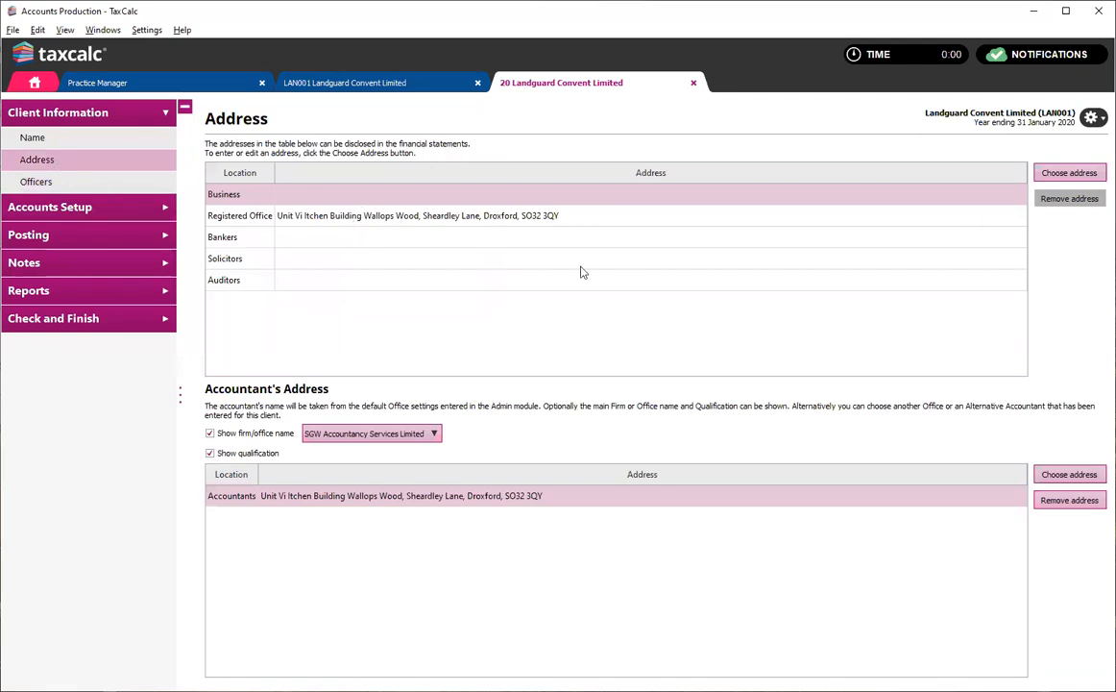
pyautogui.click(35, 182)
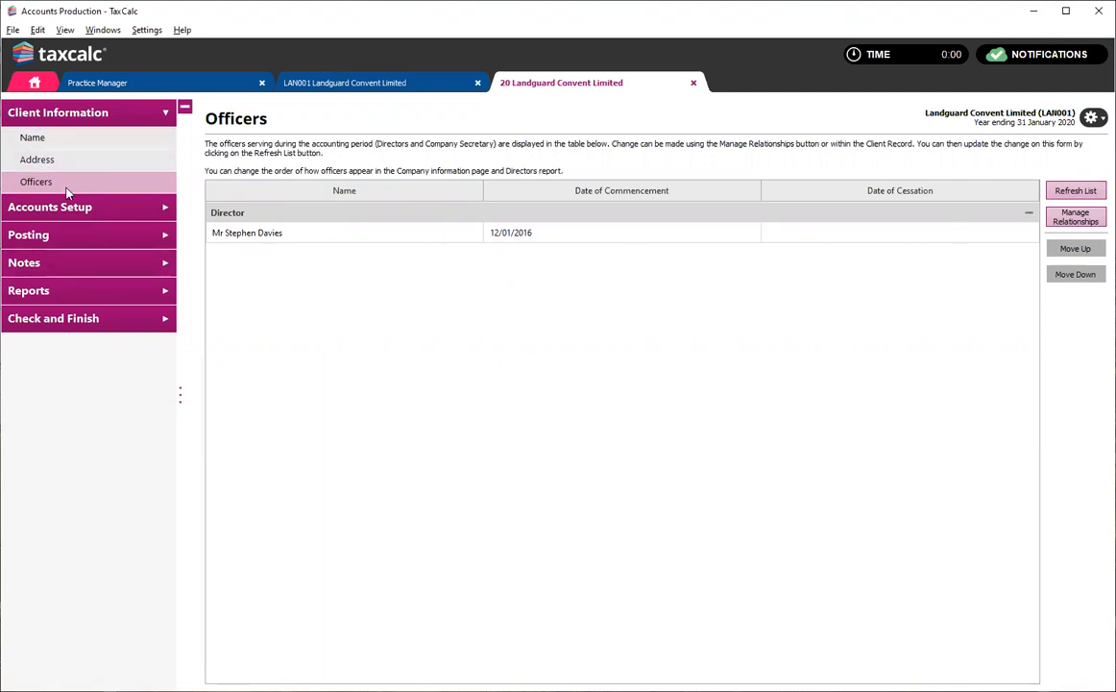
pyautogui.click(1075, 190)
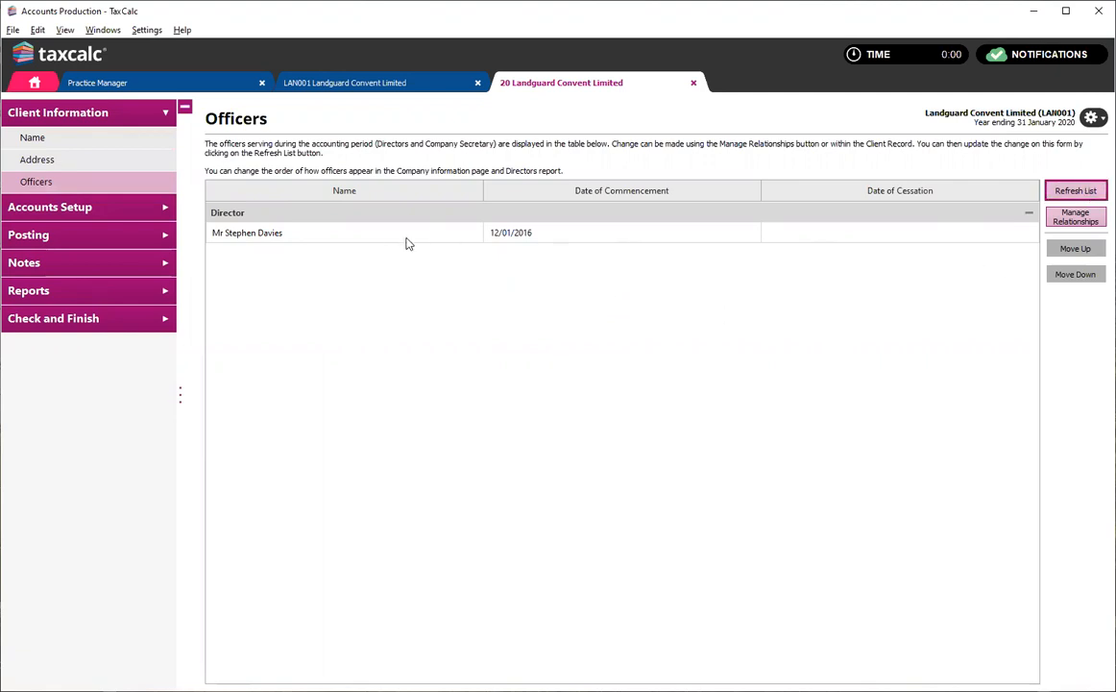